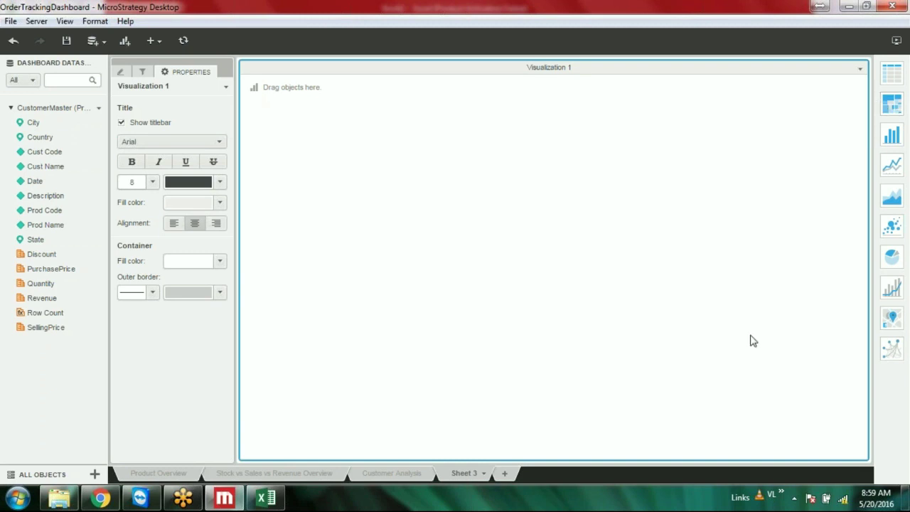
# Step: Review the Customer Analysis report, and make the empty visualization on Sheet 3 a heat map with its editor shown
pyautogui.click(387, 474)
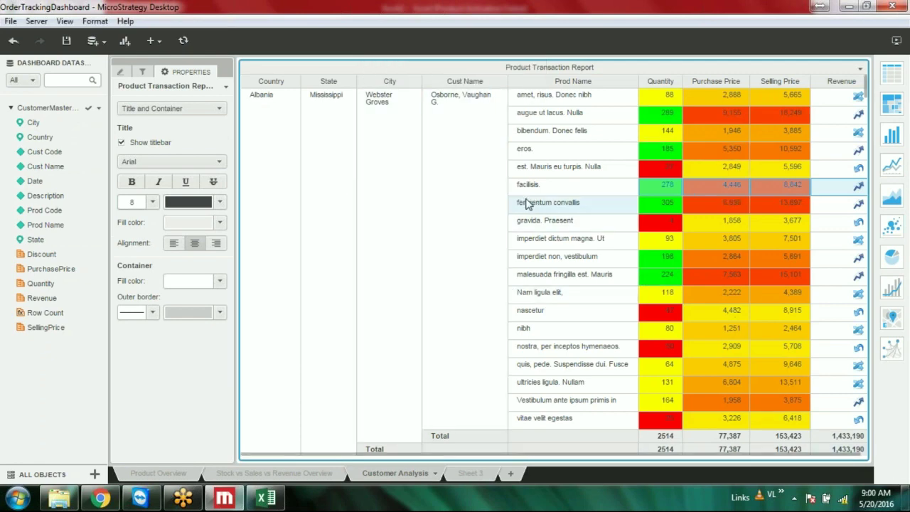
pyautogui.click(471, 474)
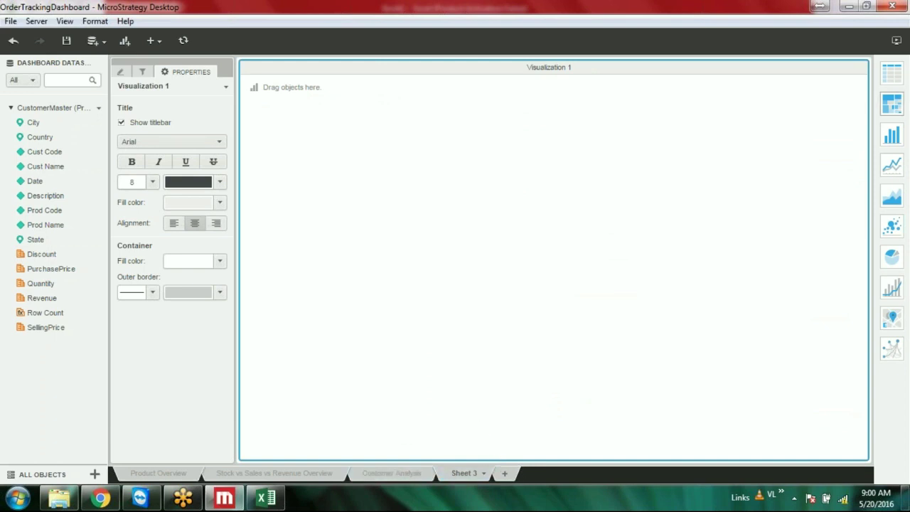
pyautogui.click(891, 103)
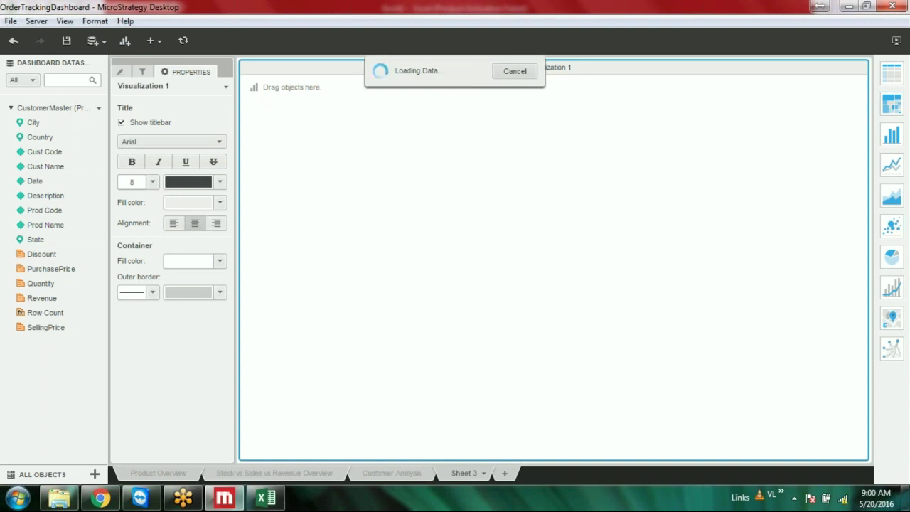
pyautogui.click(389, 474)
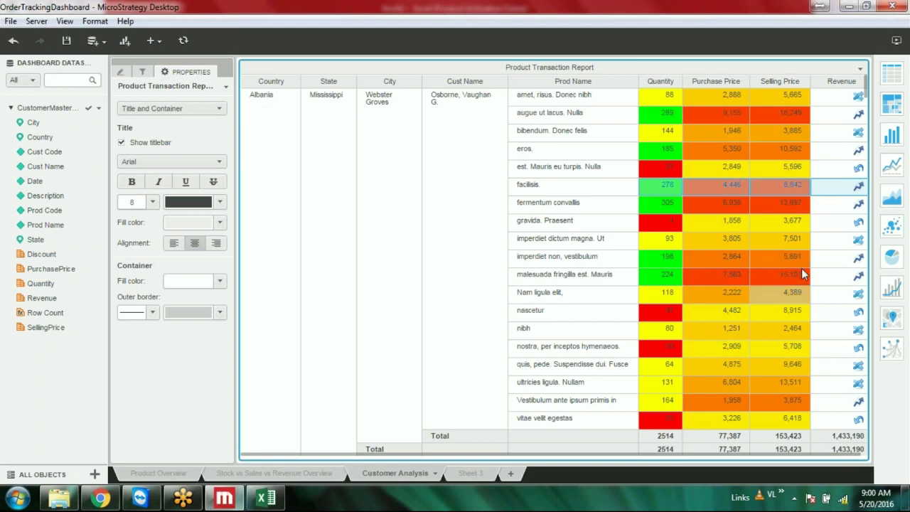
pyautogui.click(465, 473)
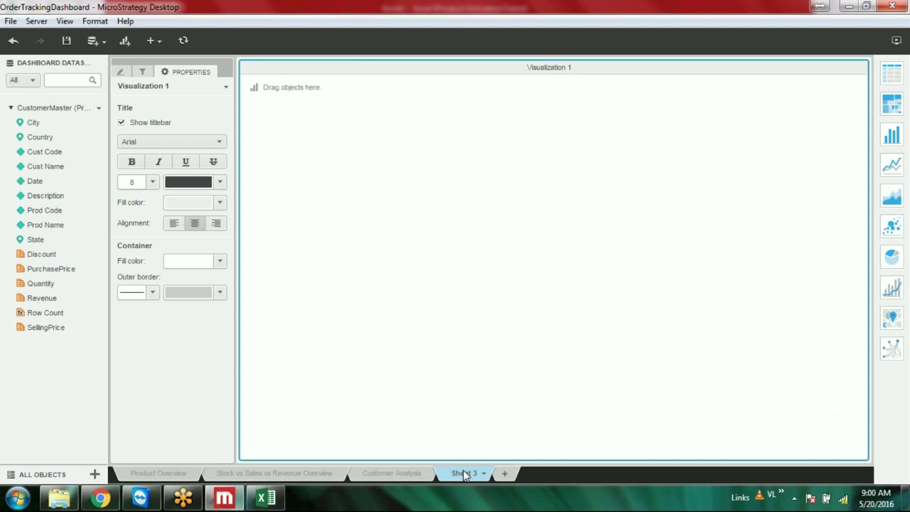
pyautogui.click(892, 105)
pyautogui.click(126, 71)
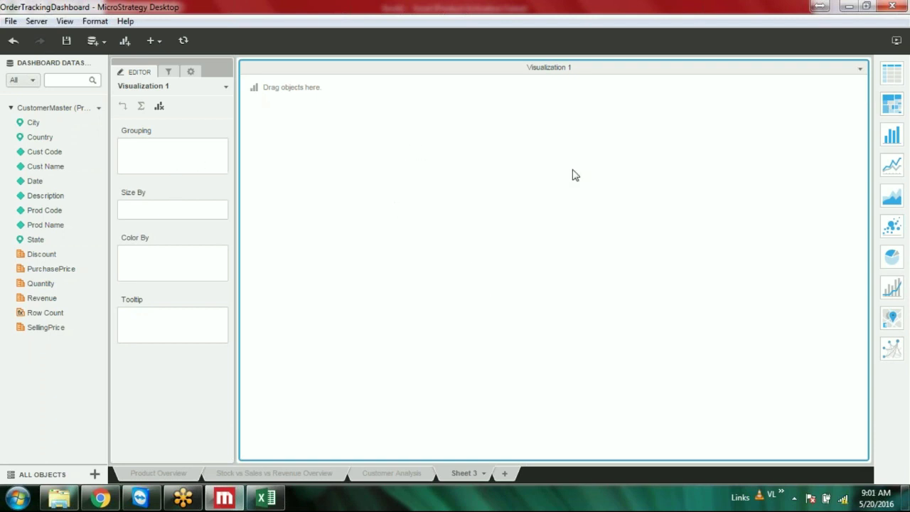
# Step: Group the heat map by City and size its tiles by Revenue
pyautogui.click(41, 253)
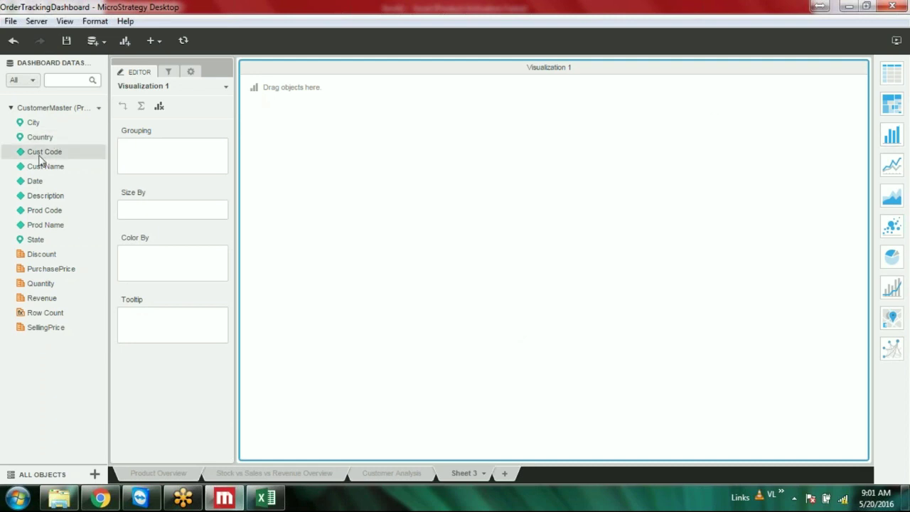
pyautogui.doubleClick(44, 124)
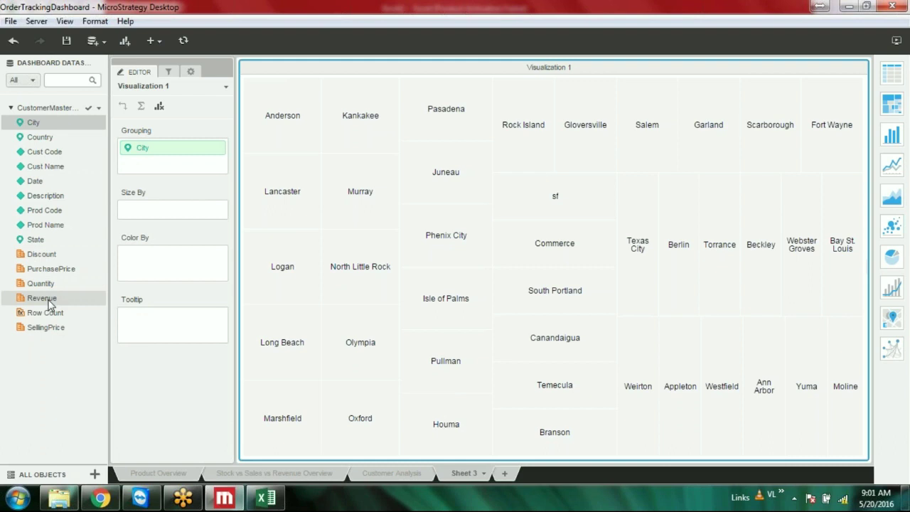
pyautogui.moveTo(68, 297); pyautogui.dragTo(143, 212)
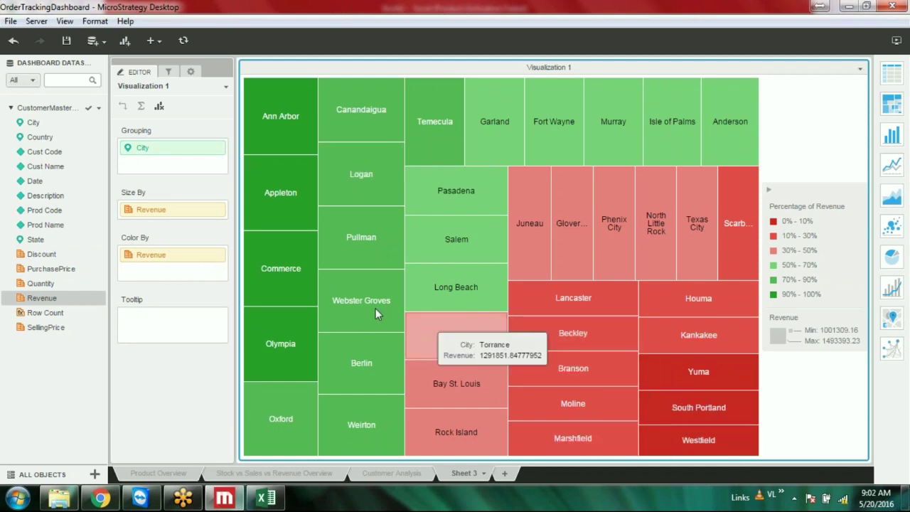
# Step: Remove Revenue from the heat map's coloring and add it back as the color metric
pyautogui.rightClick(221, 257)
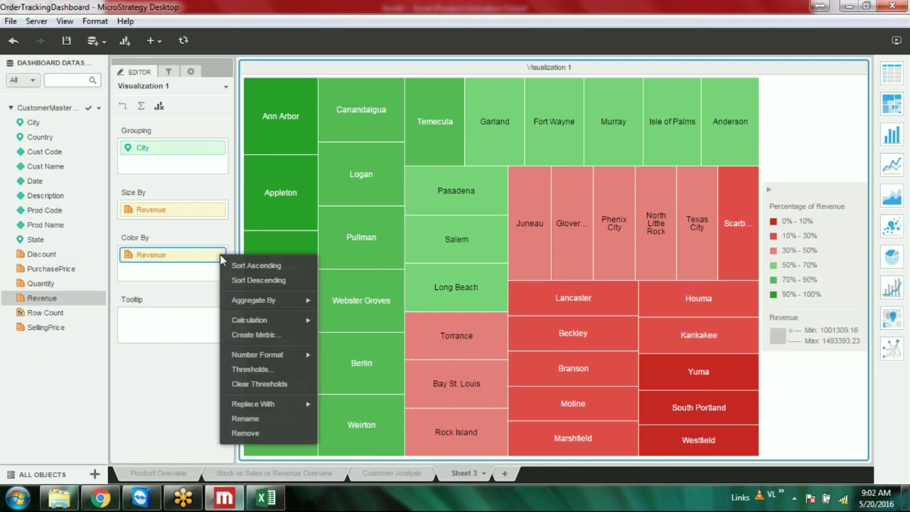
pyautogui.click(240, 433)
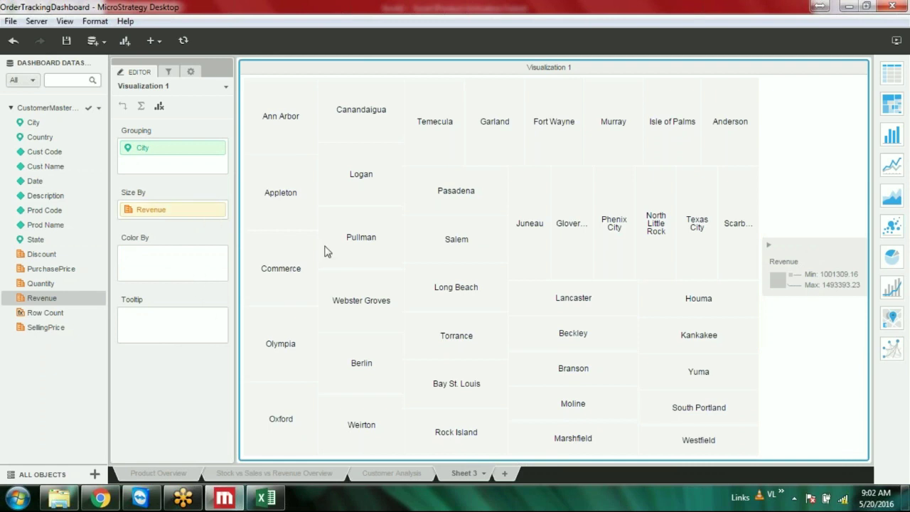
pyautogui.moveTo(57, 298); pyautogui.dragTo(177, 265)
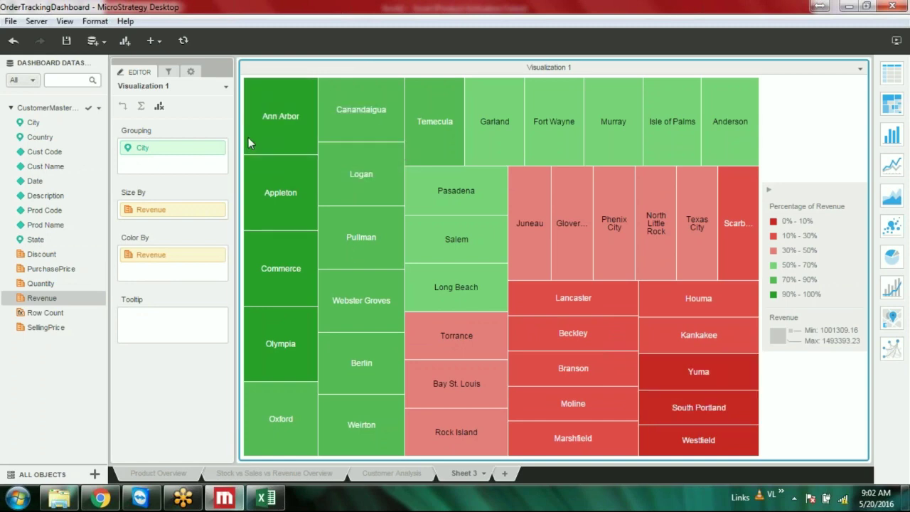
# Step: Replace Revenue with Quantity as the metric that sizes the heat map tiles
pyautogui.moveTo(255, 143)
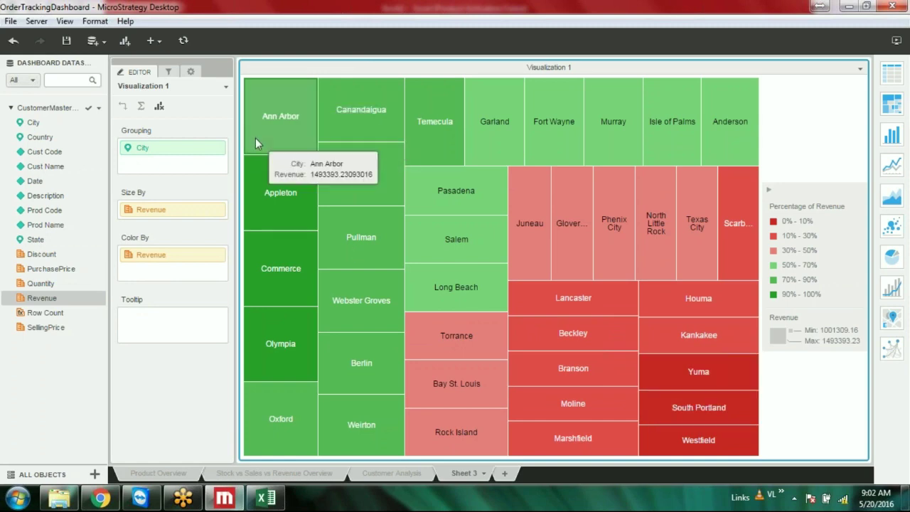
pyautogui.rightClick(217, 210)
pyautogui.click(241, 361)
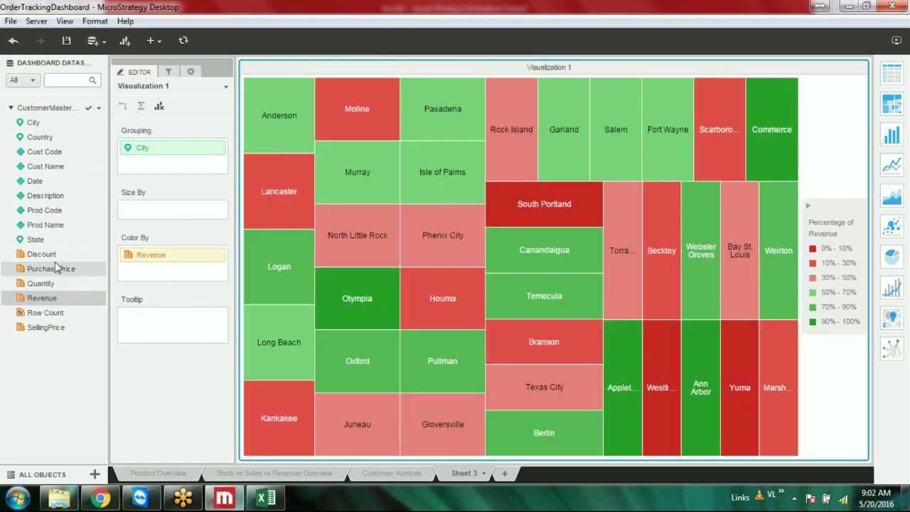
pyautogui.moveTo(46, 283); pyautogui.dragTo(131, 213)
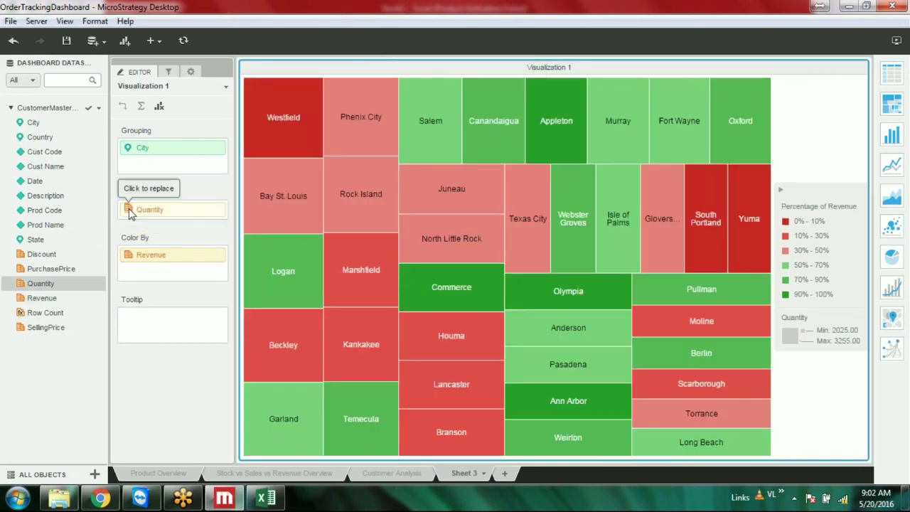
# Step: Remove Revenue from the coloring and Quantity from the sizing, and size the heat map by SellingPrice
pyautogui.rightClick(214, 257)
pyautogui.click(245, 433)
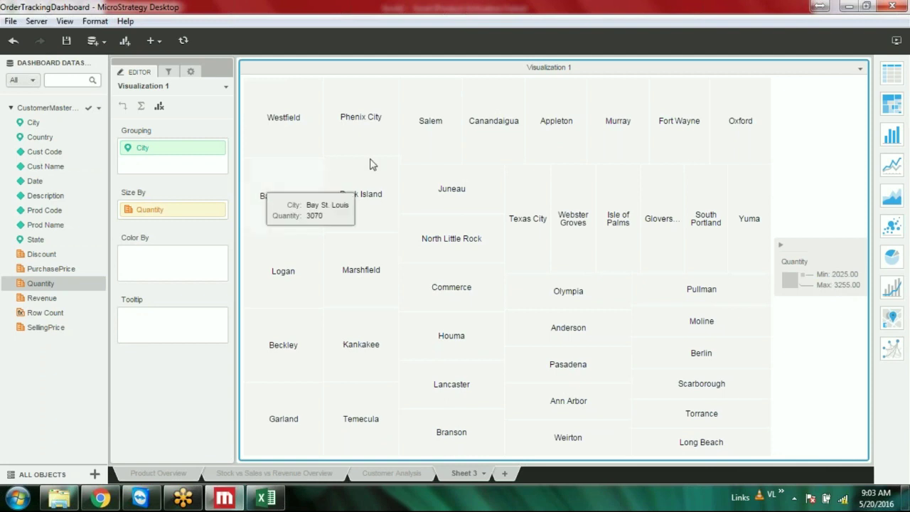
pyautogui.rightClick(217, 215)
pyautogui.click(238, 358)
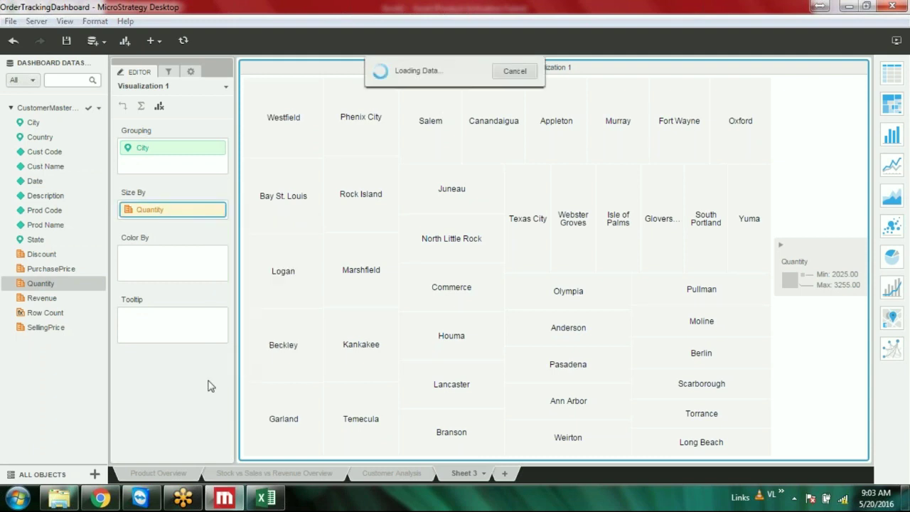
pyautogui.moveTo(47, 328); pyautogui.dragTo(162, 217)
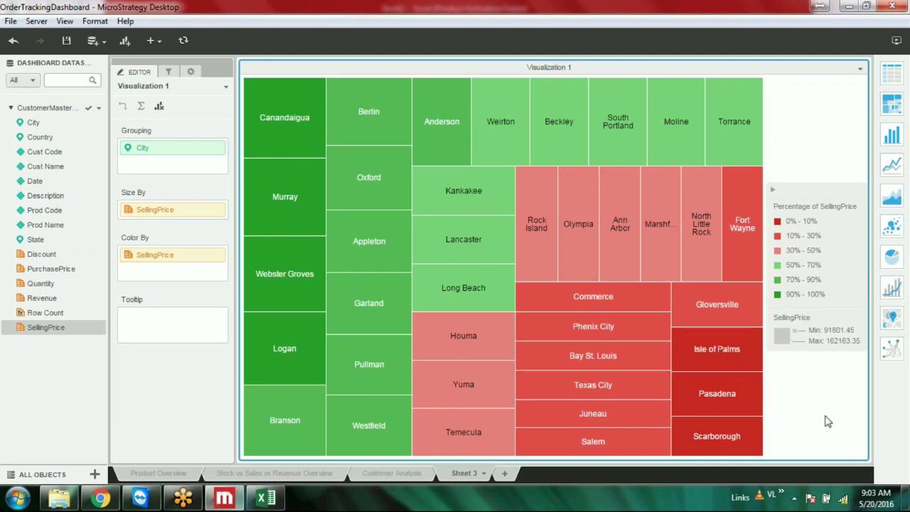
# Step: Inspect the selling prices of individual city tiles in the heat map, including Isle of Palms and Pasadena
pyautogui.moveTo(302, 112)
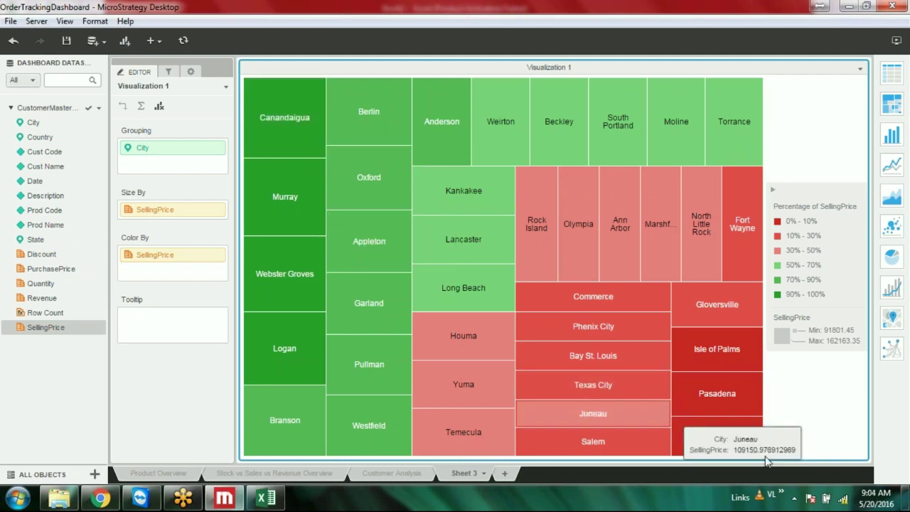
pyautogui.moveTo(739, 450)
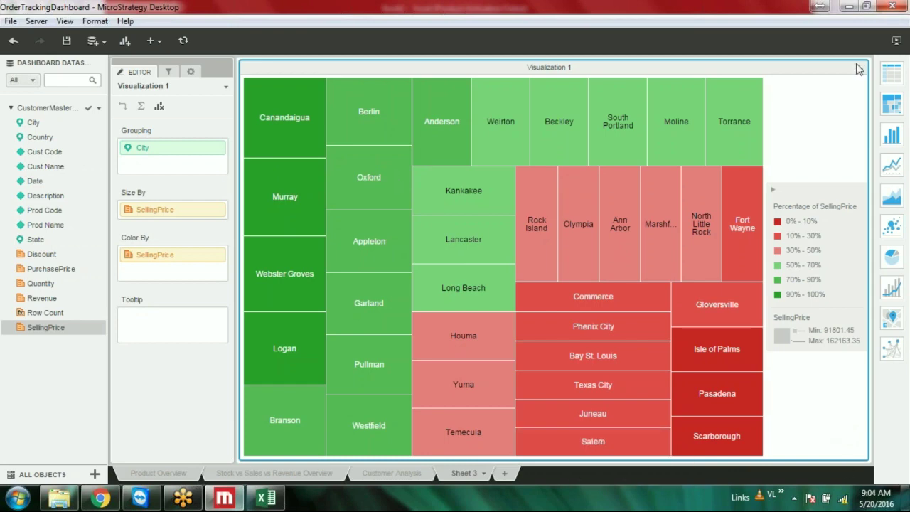
pyautogui.moveTo(688, 365)
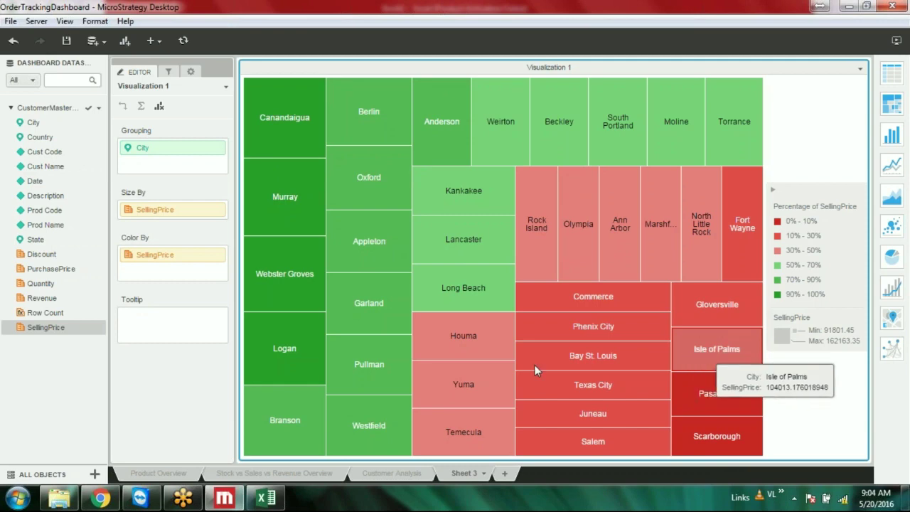
pyautogui.moveTo(707, 386)
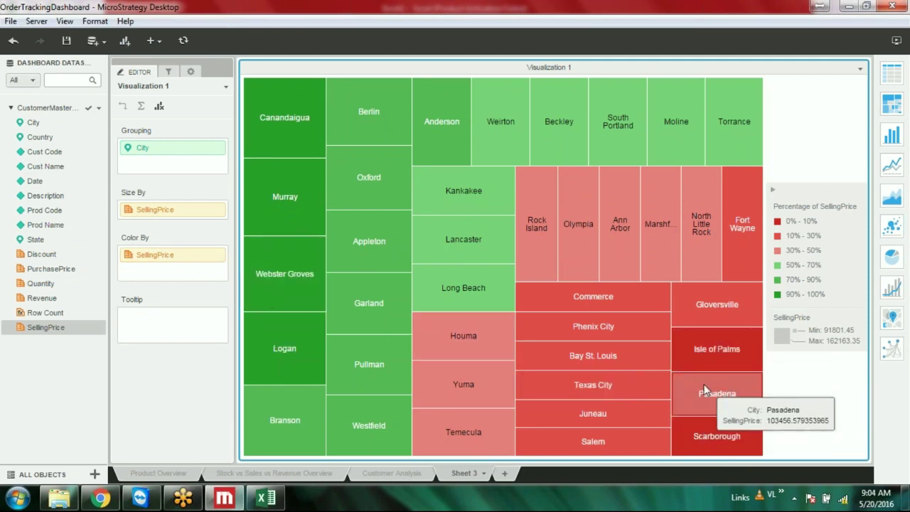
pyautogui.click(704, 384)
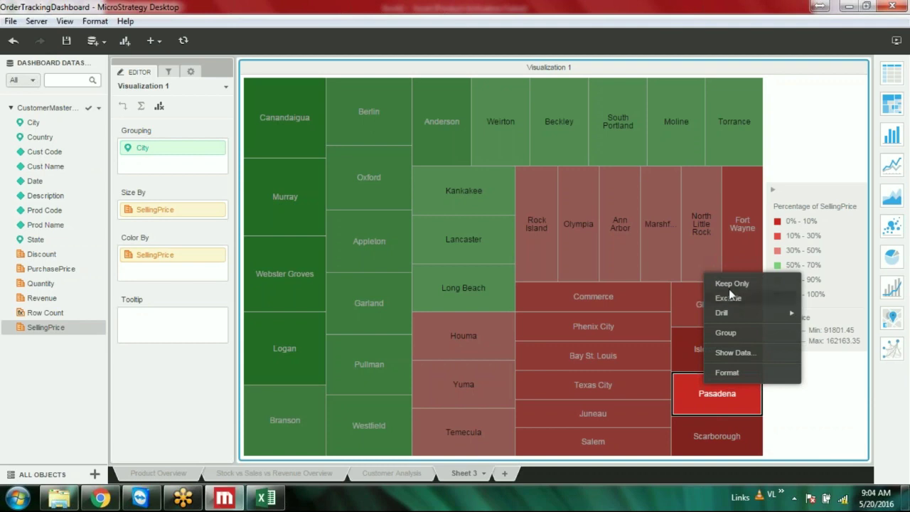
pyautogui.click(826, 439)
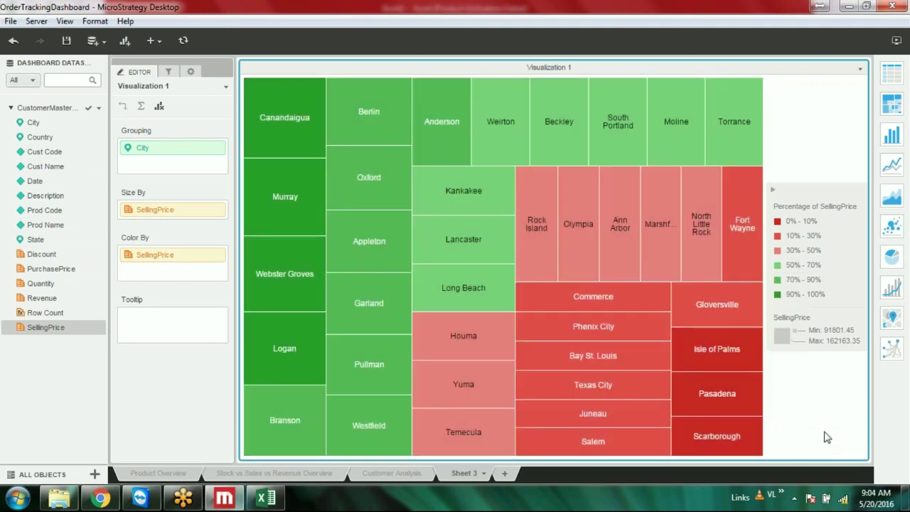
# Step: Set the number format of the SellingPrice sizing metric to Fixed with the 1000 separator
pyautogui.rightClick(219, 210)
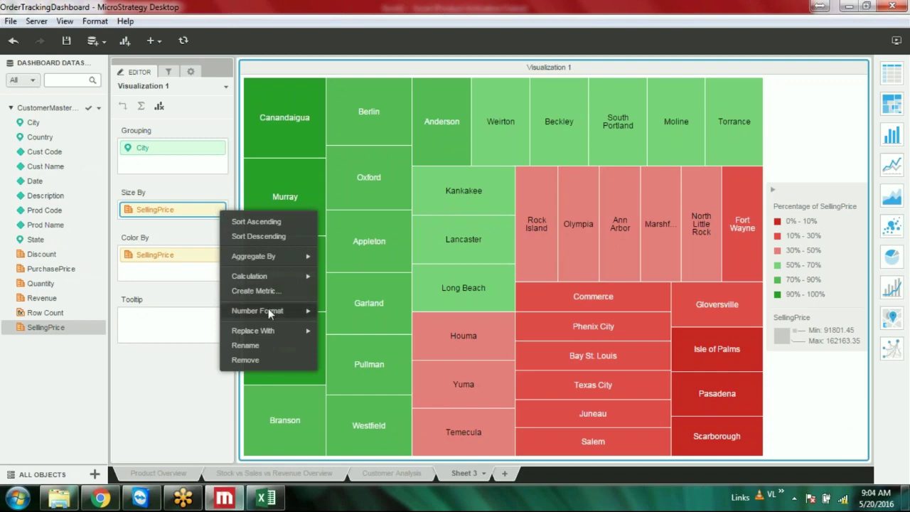
pyautogui.moveTo(298, 311)
pyautogui.click(367, 317)
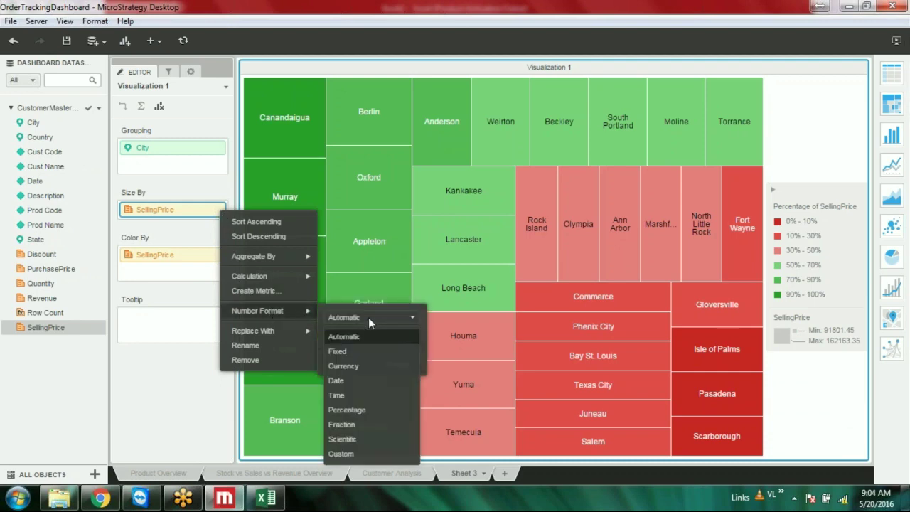
pyautogui.click(346, 351)
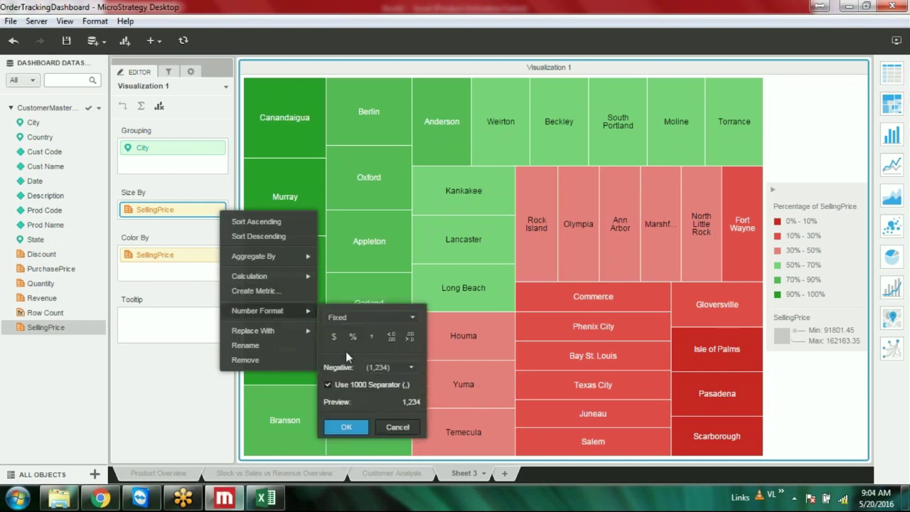
pyautogui.click(346, 427)
pyautogui.moveTo(707, 392)
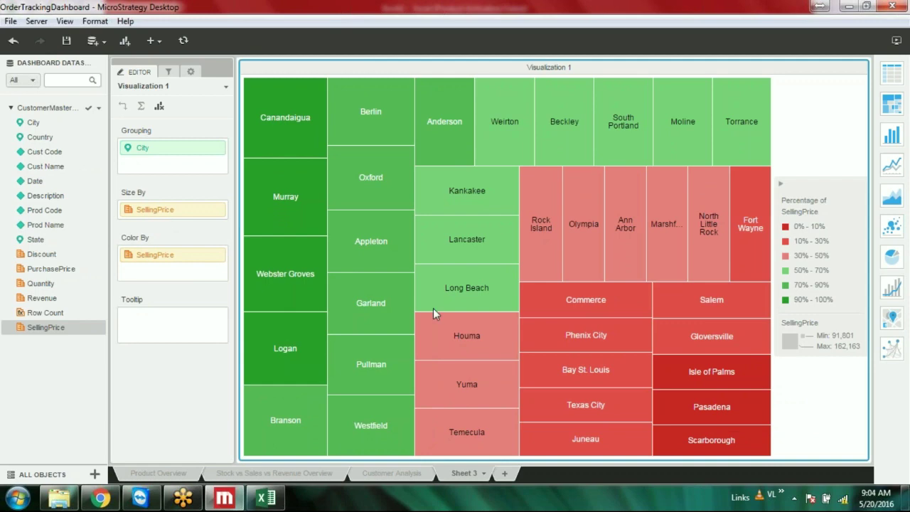
# Step: Rename the SellingPrice sizing metric as Selling Price
pyautogui.rightClick(155, 207)
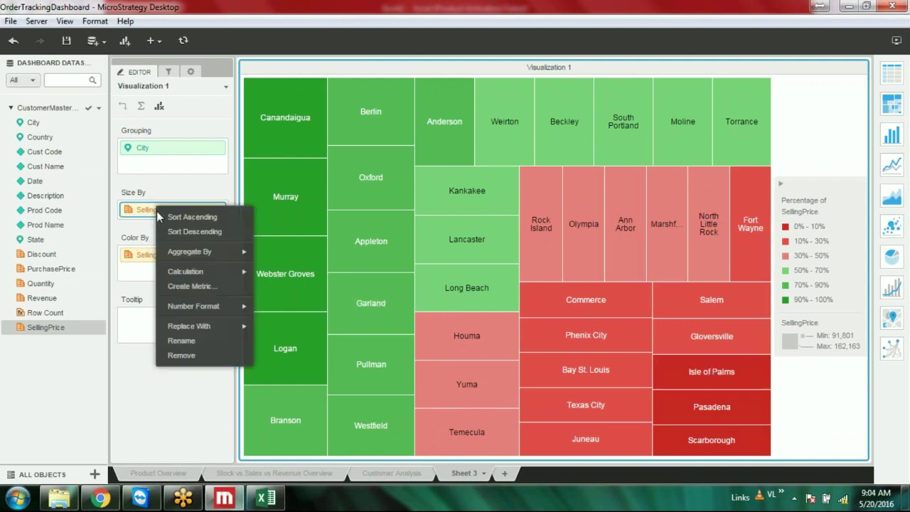
pyautogui.click(182, 341)
pyautogui.click(159, 212)
pyautogui.click(179, 347)
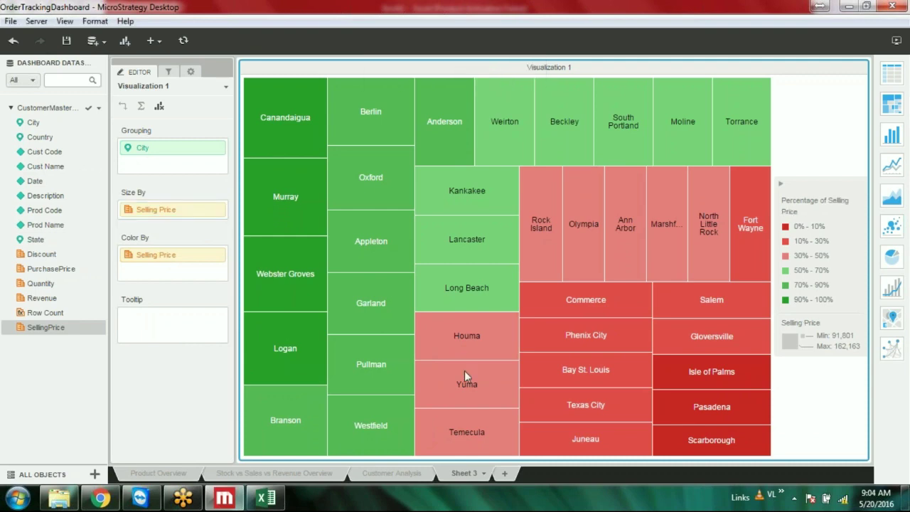
pyautogui.moveTo(622, 345)
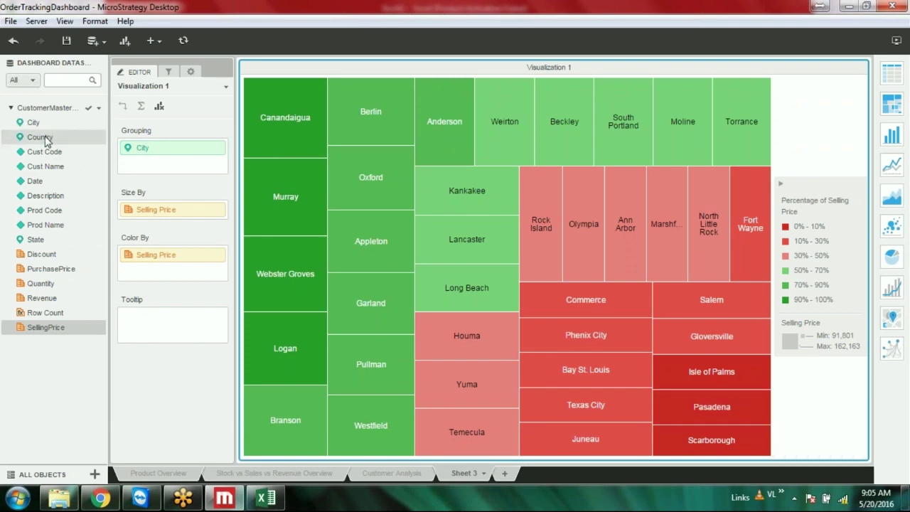
# Step: Add Country to the heat map's grouping and place it above City
pyautogui.moveTo(46, 140); pyautogui.dragTo(138, 167)
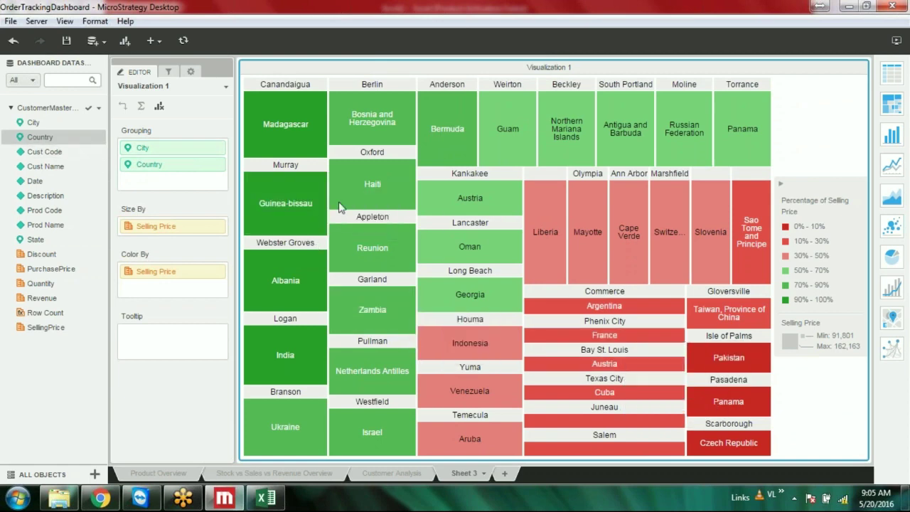
pyautogui.moveTo(174, 166); pyautogui.dragTo(169, 147)
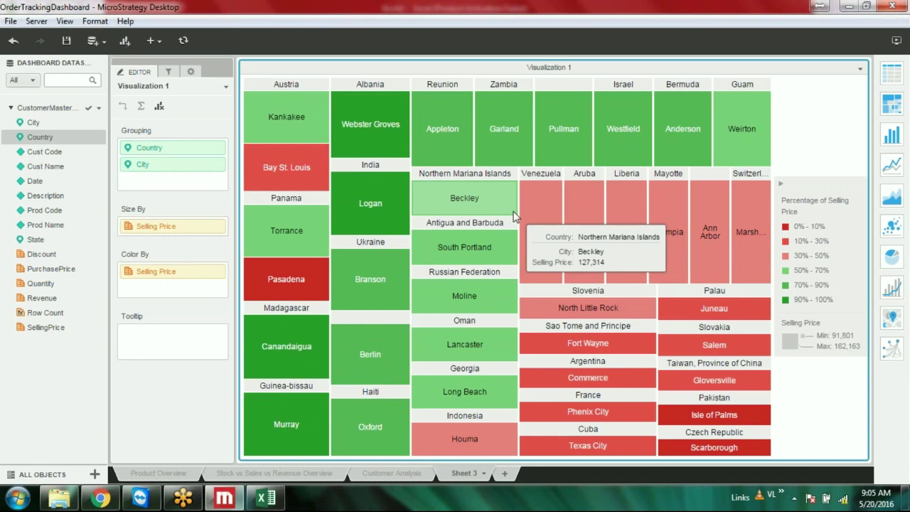
pyautogui.click(288, 84)
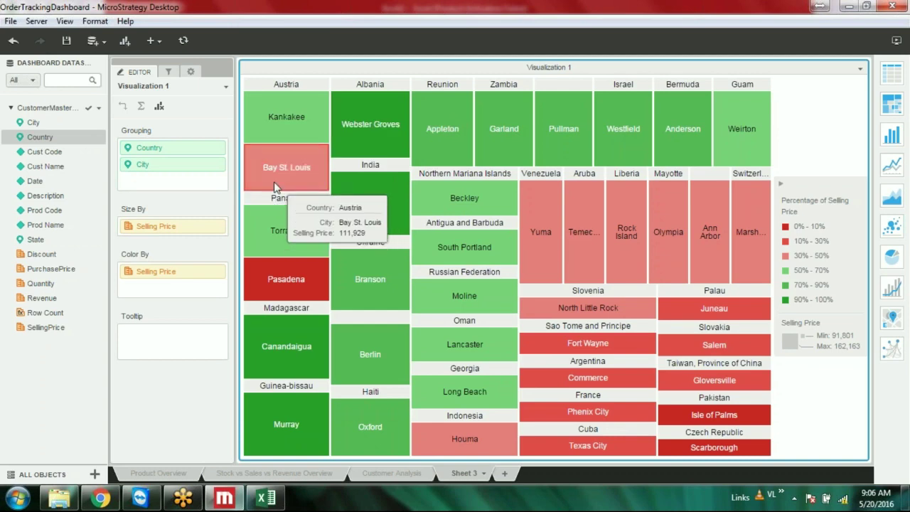
# Step: Rename the heat map's Selling Price coloring metric as Sales
pyautogui.rightClick(203, 276)
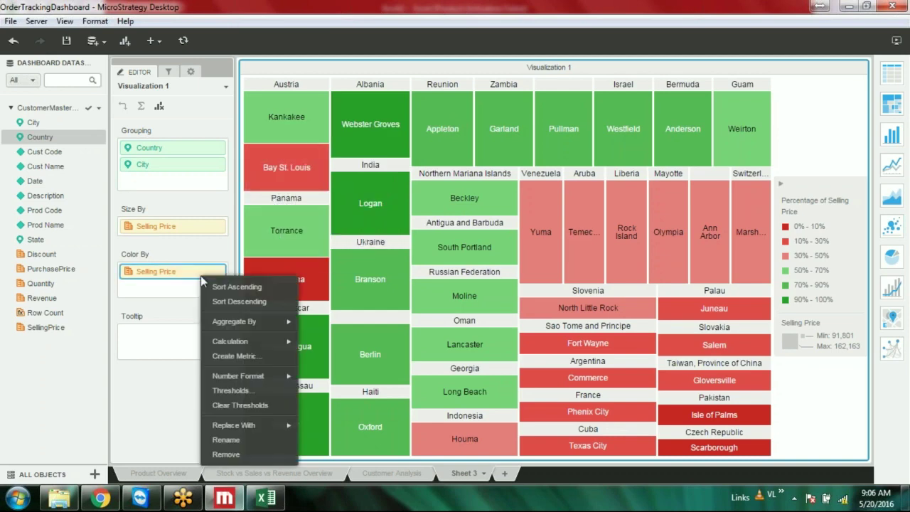
pyautogui.click(241, 441)
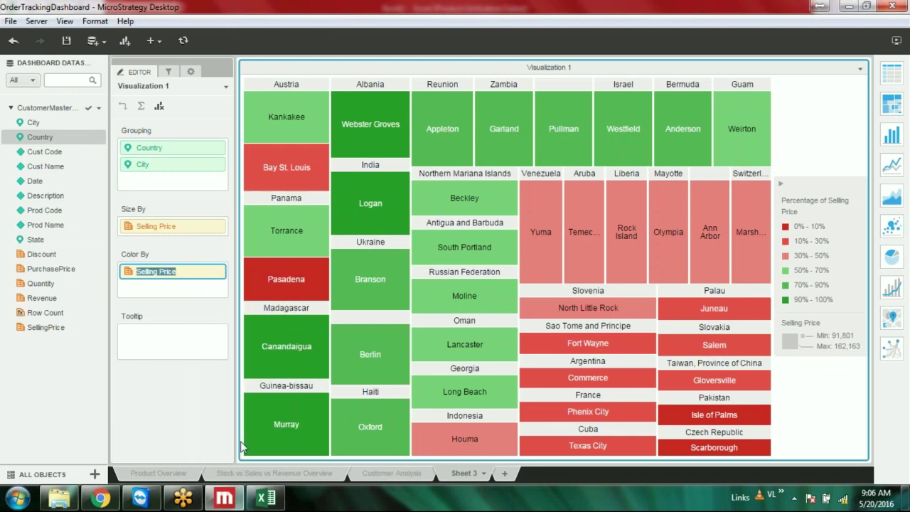
pyautogui.write('Sales')
pyautogui.press('Return')
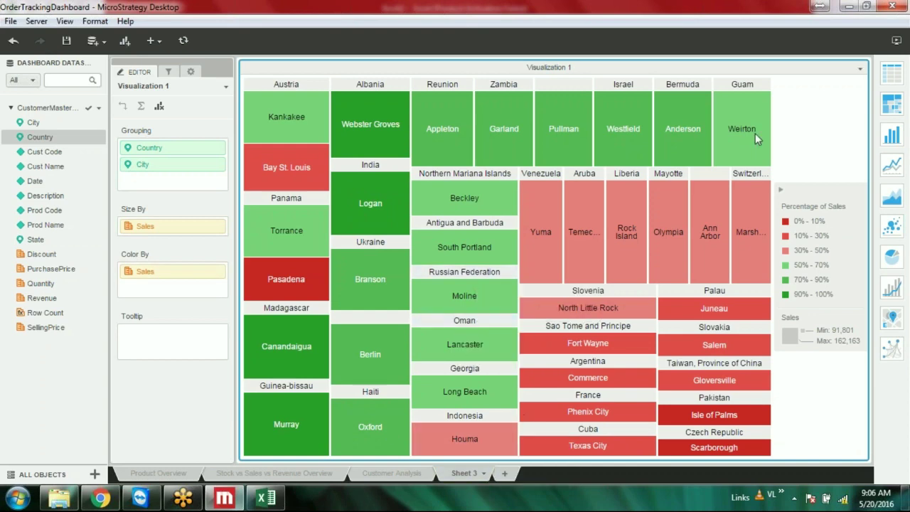
# Step: Duplicate the heat map and remove Country from the original heat map's grouping
pyautogui.click(859, 68)
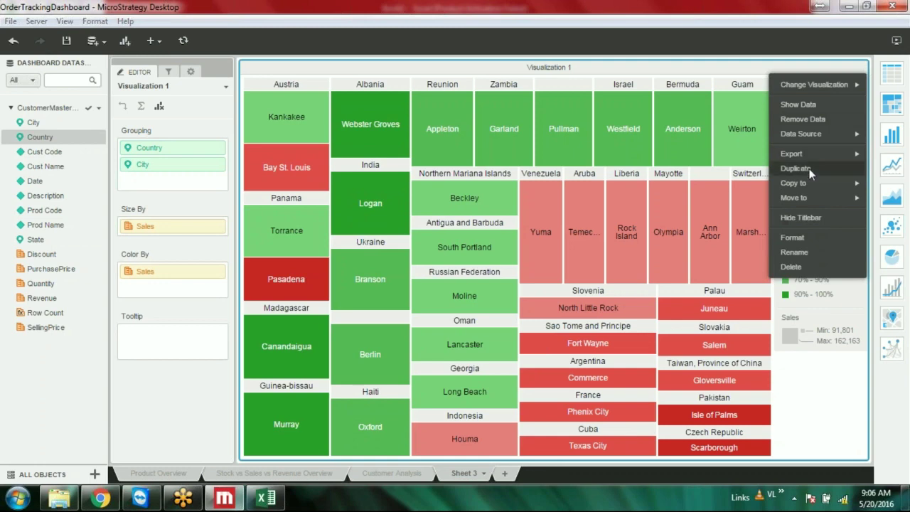
pyautogui.click(809, 169)
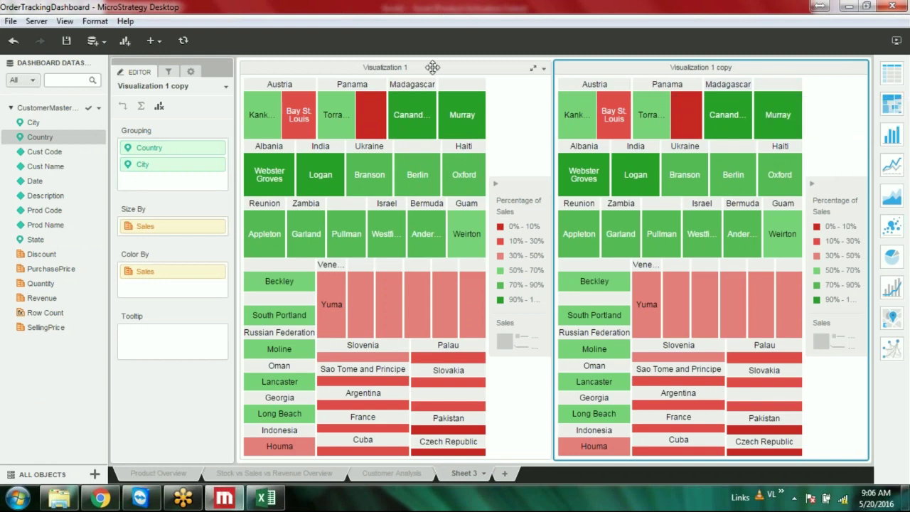
pyautogui.click(543, 69)
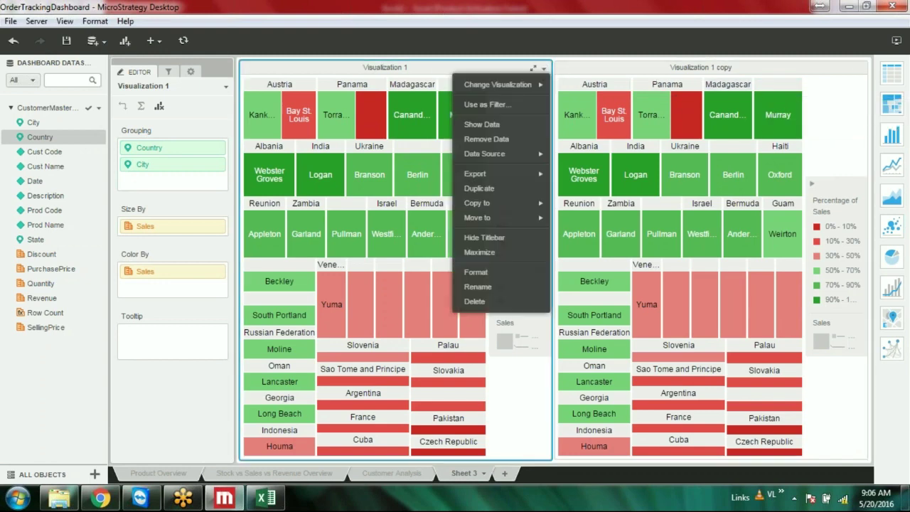
pyautogui.click(310, 74)
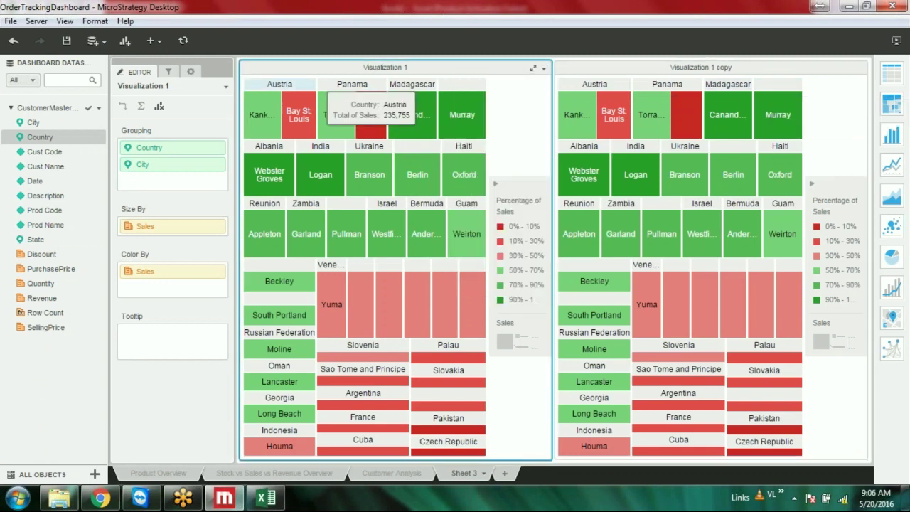
pyautogui.rightClick(215, 167)
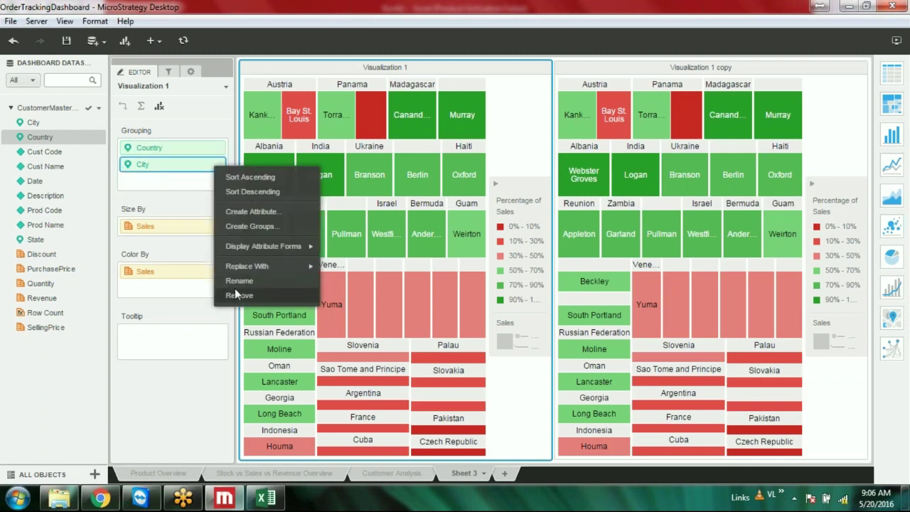
pyautogui.rightClick(210, 145)
pyautogui.click(232, 272)
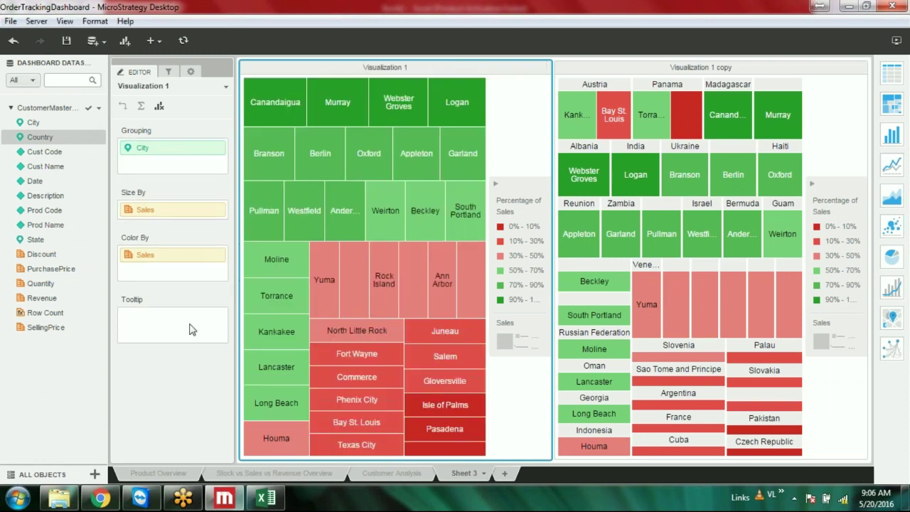
# Step: Collapse the legends of both heat maps and save the dashboard
pyautogui.moveTo(465, 425)
pyautogui.click(191, 71)
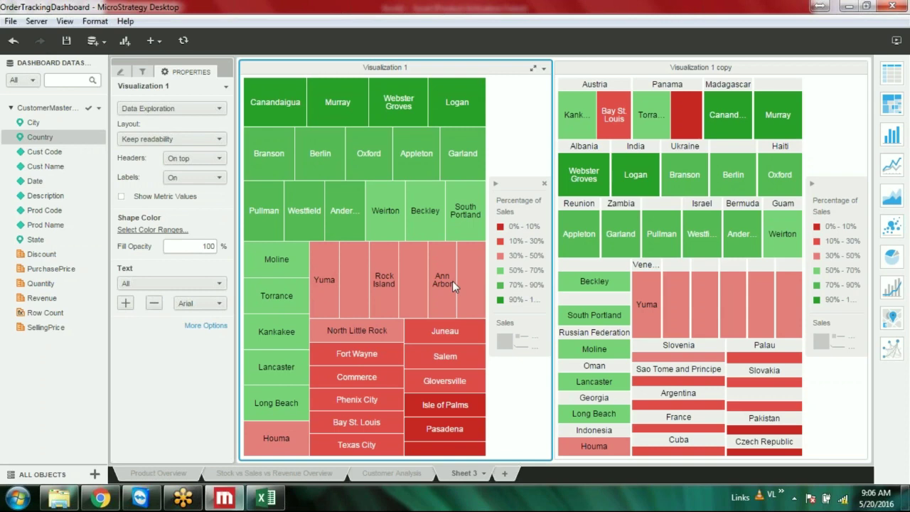
pyautogui.click(530, 363)
pyautogui.click(495, 183)
pyautogui.click(813, 183)
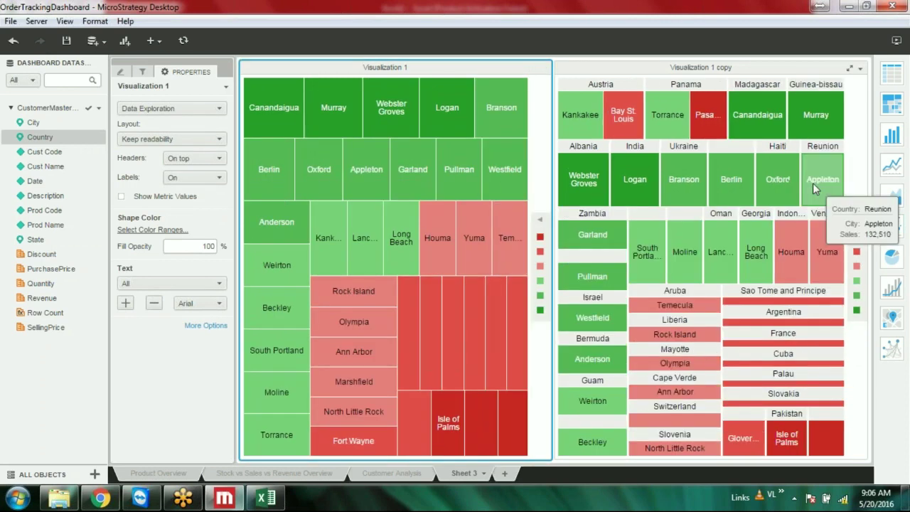
pyautogui.click(68, 42)
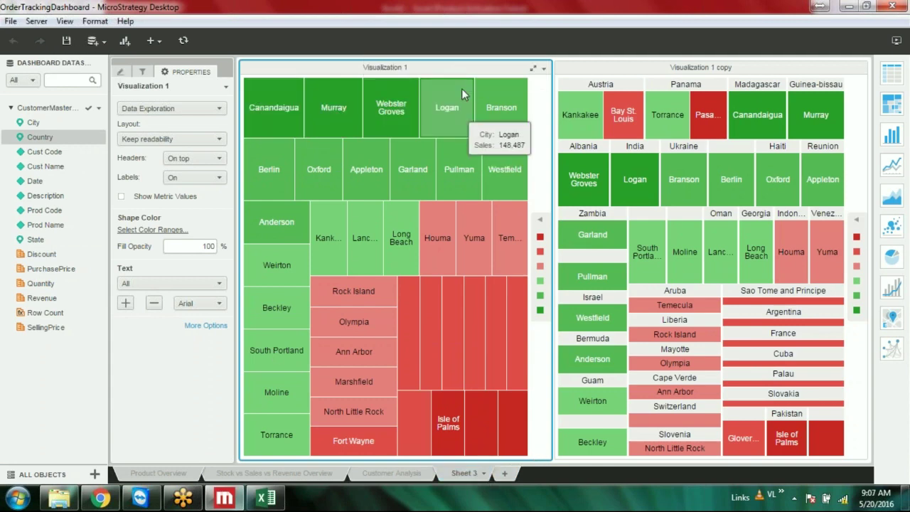
# Step: Rename the original heat map, grouped only by city, as State wise Sales
pyautogui.click(543, 68)
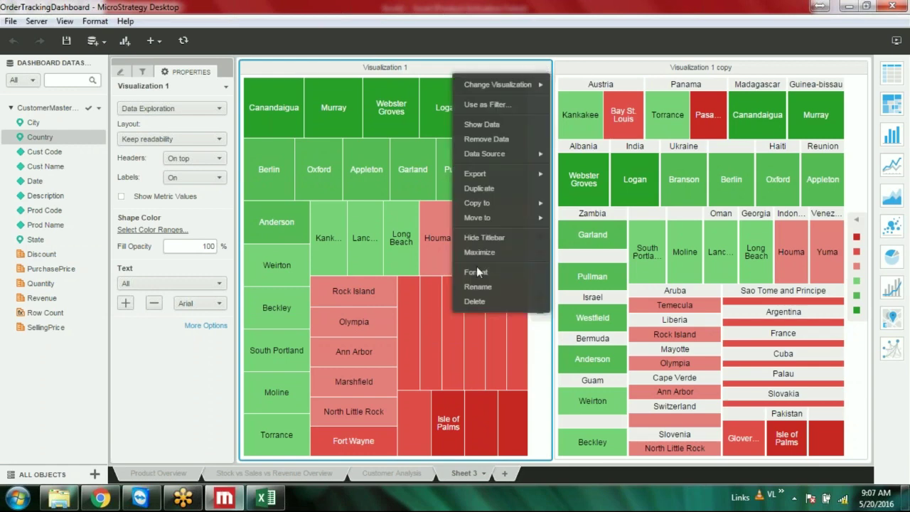
pyautogui.click(476, 287)
pyautogui.write('Sa')
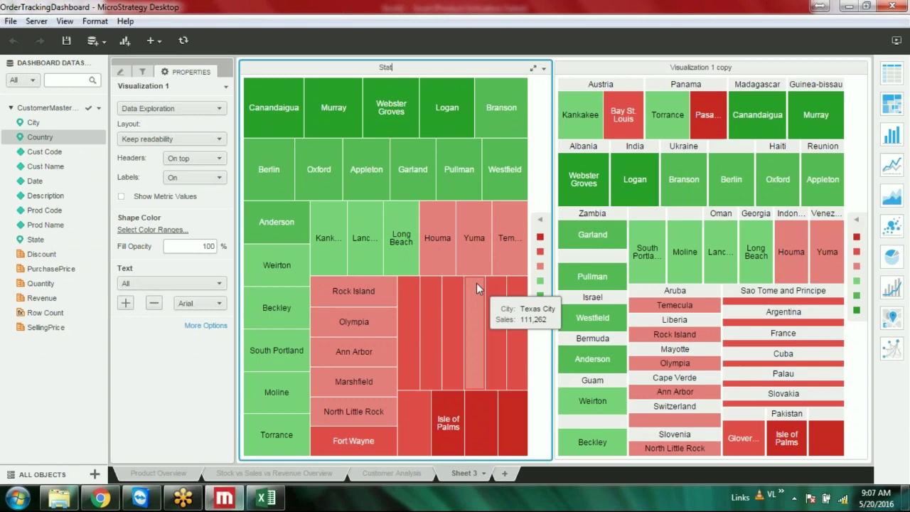
pyautogui.write('wise Sales')
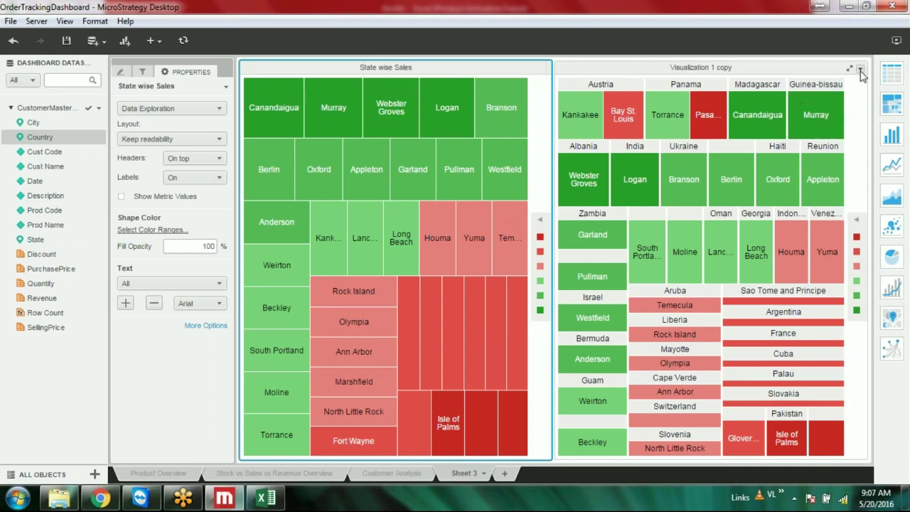
# Step: Rename the duplicated heat map, grouped by country and city, as Country wise Sales
pyautogui.click(859, 68)
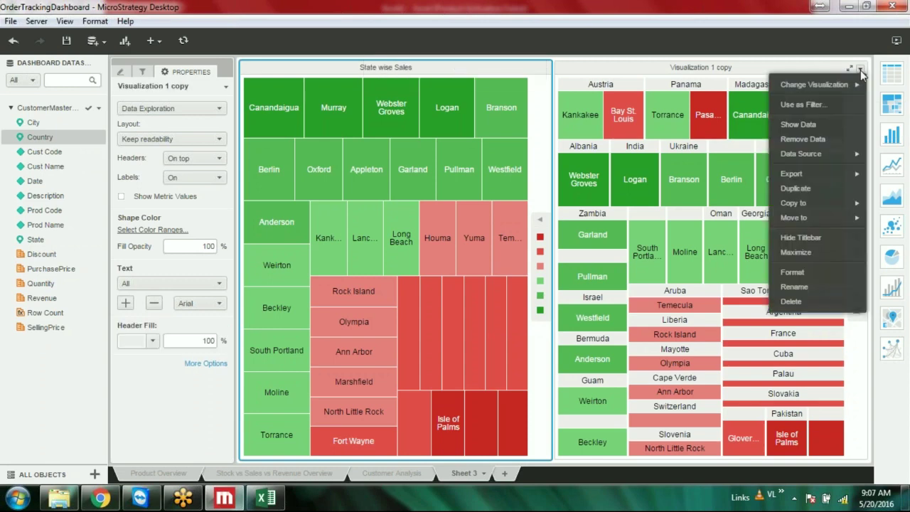
pyautogui.click(794, 287)
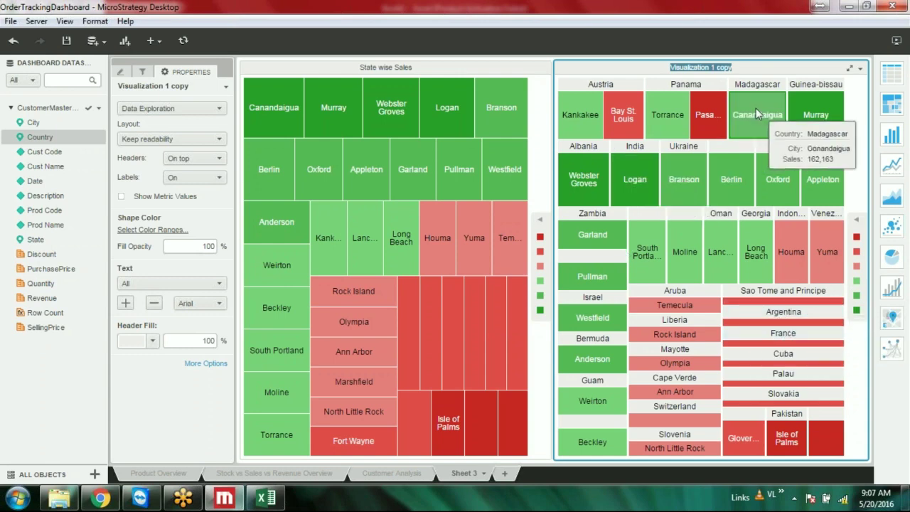
pyautogui.write('Coun')
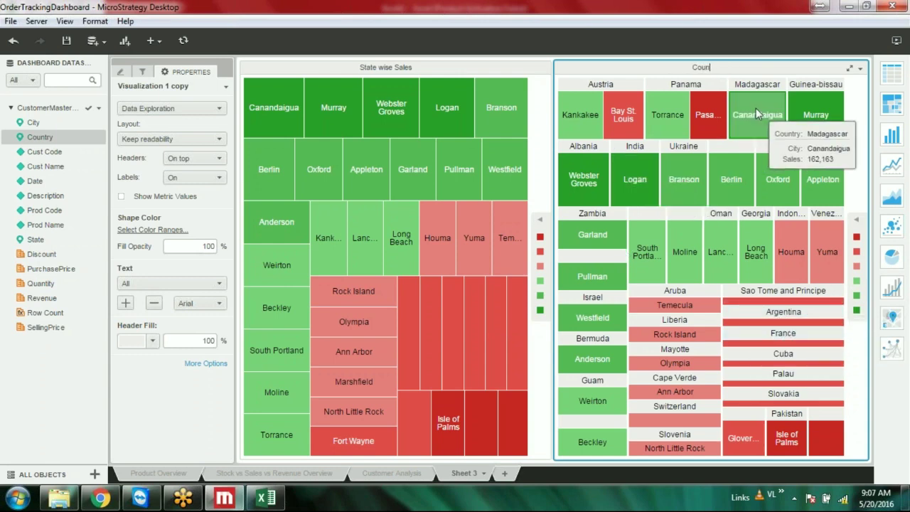
pyautogui.write('try wise Sales')
pyautogui.click(188, 412)
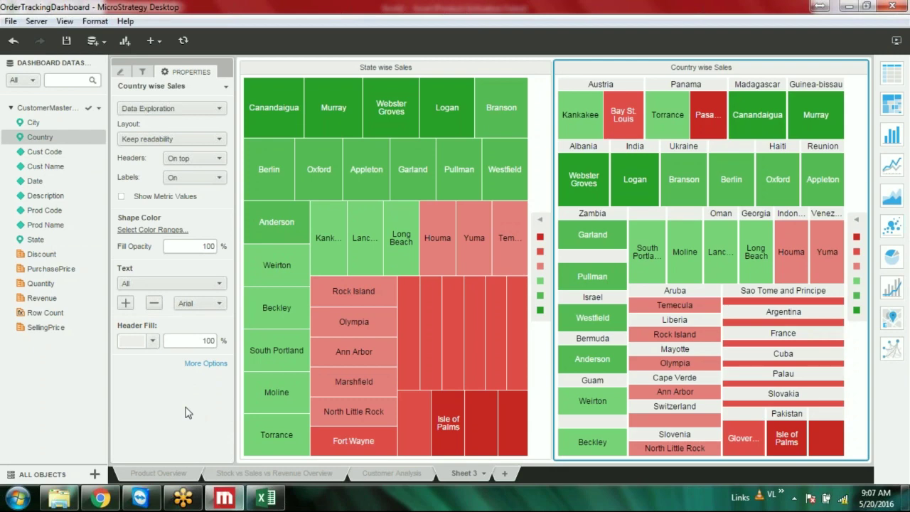
# Step: Rename Sheet 3 as Sales by Region and save the dashboard
pyautogui.click(483, 472)
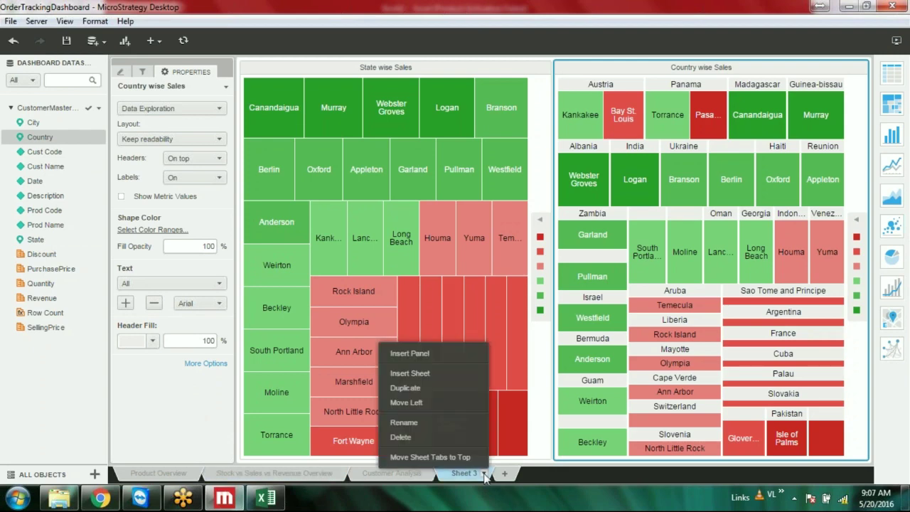
pyautogui.click(417, 423)
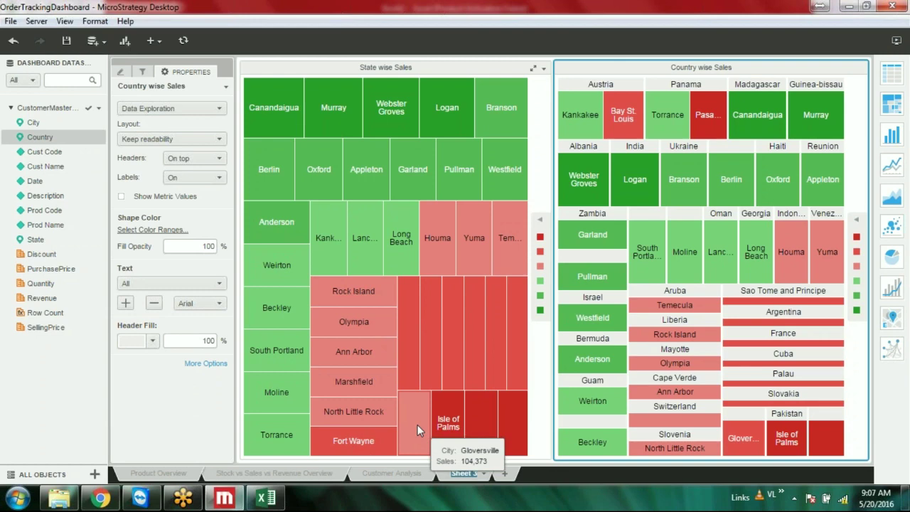
pyautogui.write('Sales by Region')
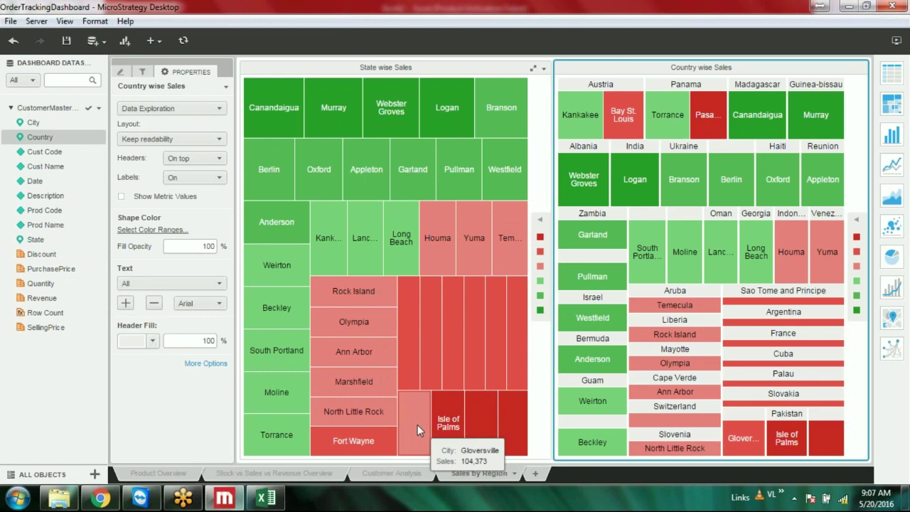
pyautogui.press('Return')
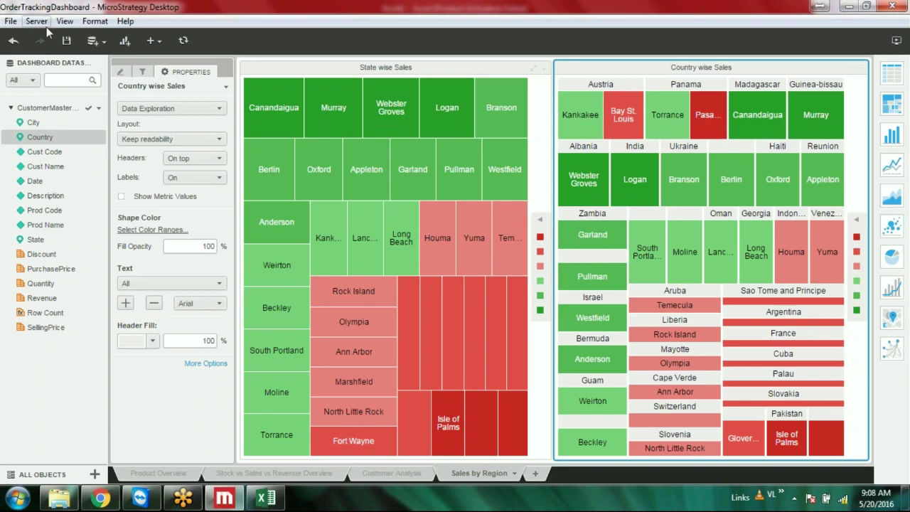
pyautogui.click(66, 41)
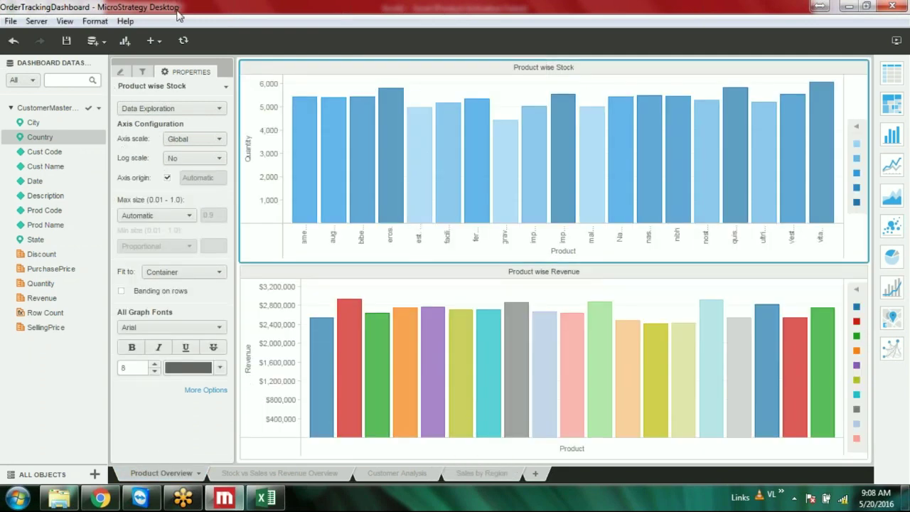
# Step: Show the Product Overview sheet in presentation mode and dismiss the exit hint
pyautogui.click(36, 21)
pyautogui.click(64, 20)
pyautogui.click(83, 120)
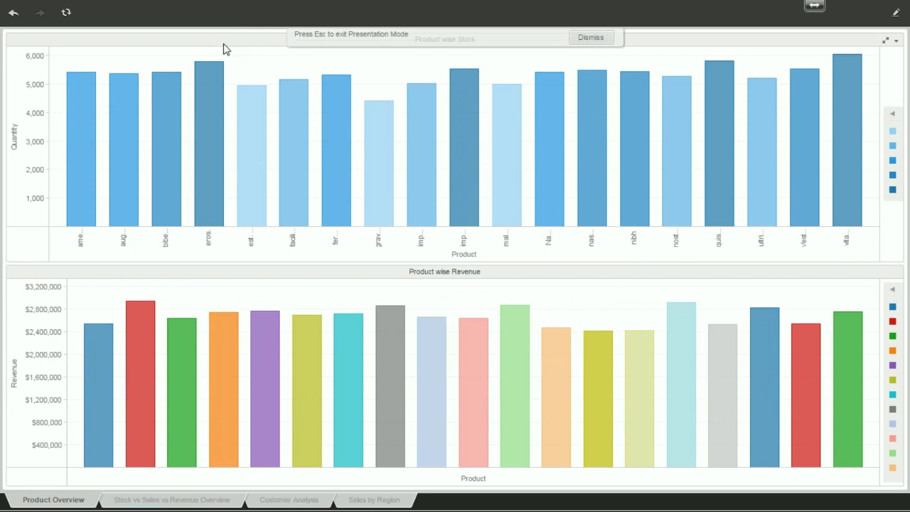
pyautogui.click(590, 37)
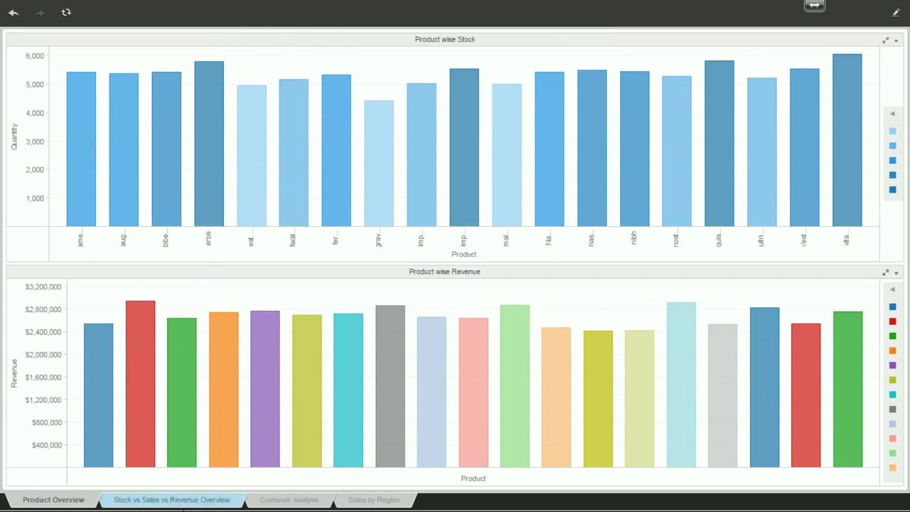
# Step: Review the Stock vs Sales vs Revenue Overview sheet and the Product Transaction Report on the Customer Analysis sheet
pyautogui.click(168, 500)
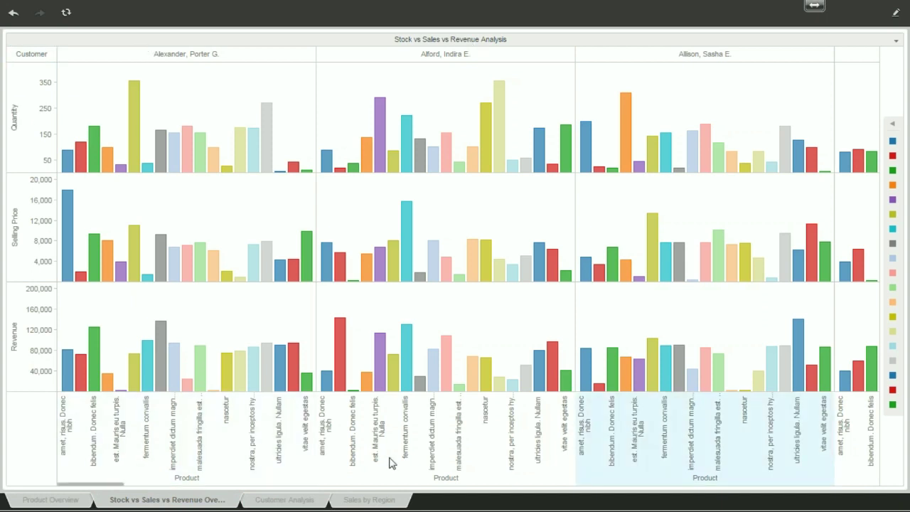
pyautogui.click(267, 500)
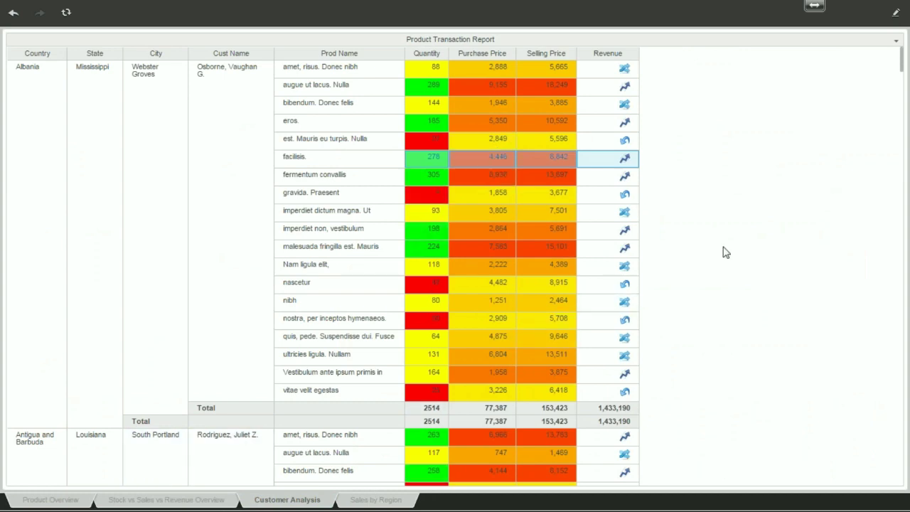
pyautogui.scroll(-15, 613, 192)
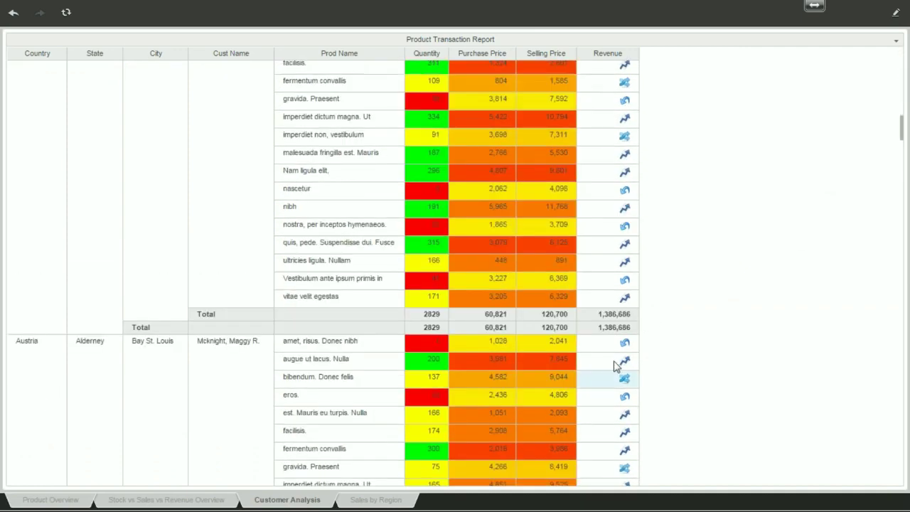
pyautogui.scroll(12, 604, 341)
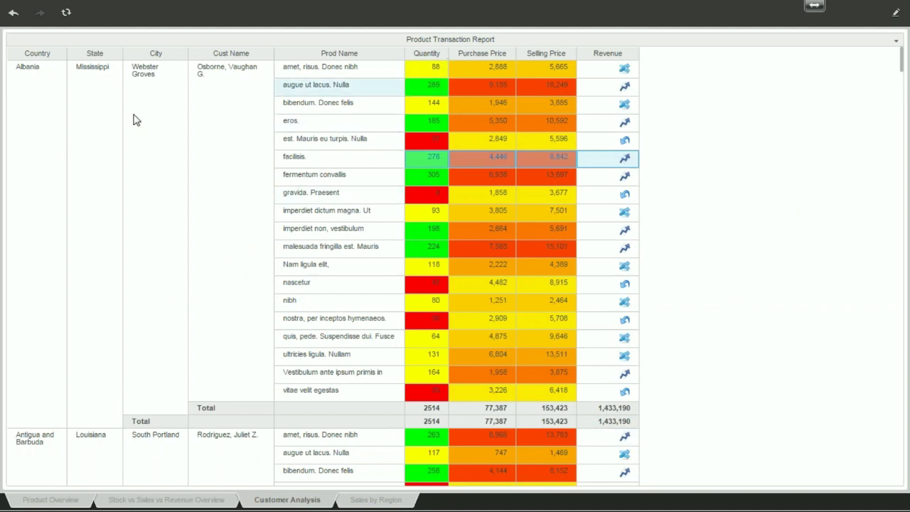
# Step: Widen the Cust Name, Prod Name and City columns of the Product Transaction Report
pyautogui.moveTo(274, 57); pyautogui.dragTo(292, 57)
pyautogui.moveTo(423, 56); pyautogui.dragTo(440, 61)
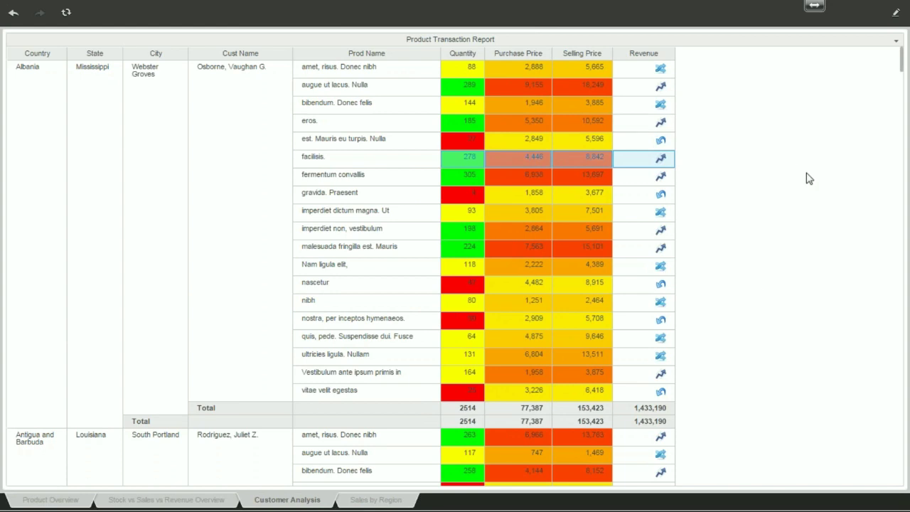
pyautogui.moveTo(188, 55); pyautogui.dragTo(226, 56)
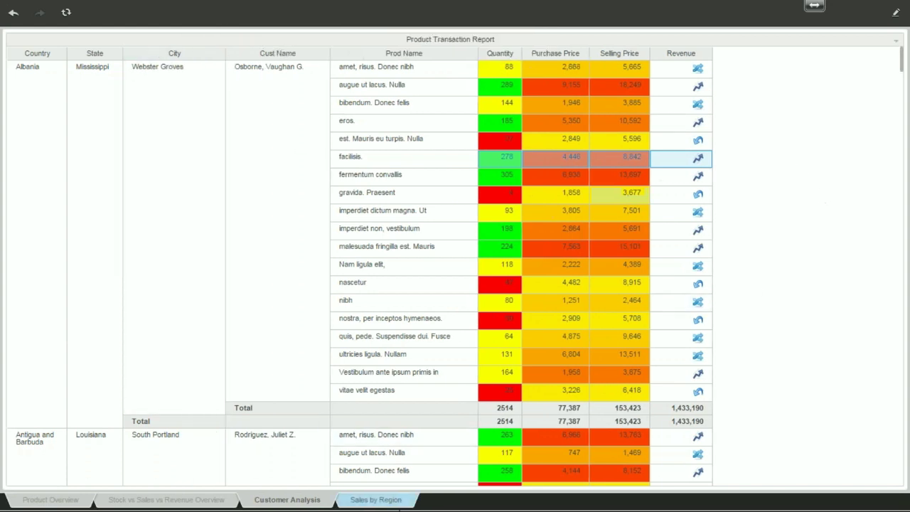
# Step: Review both heat maps on the Sales by Region sheet and leave presentation mode
pyautogui.click(392, 502)
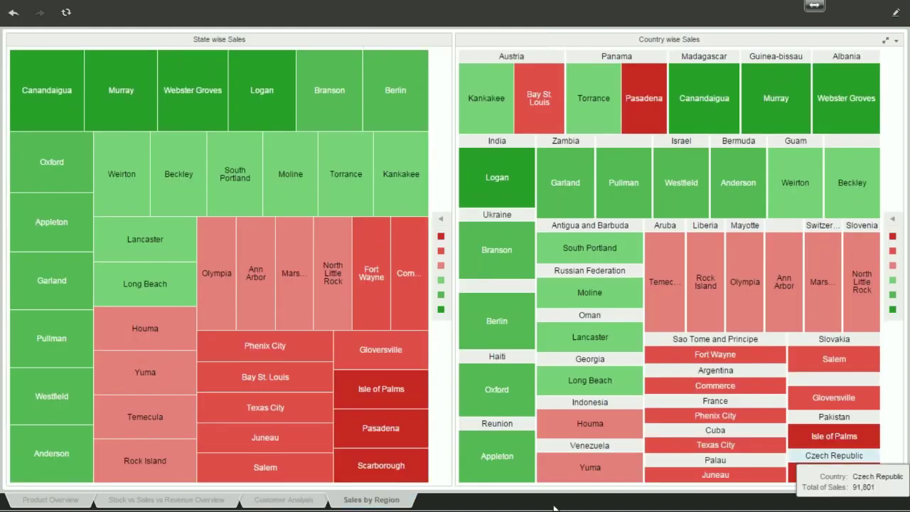
pyautogui.moveTo(764, 351)
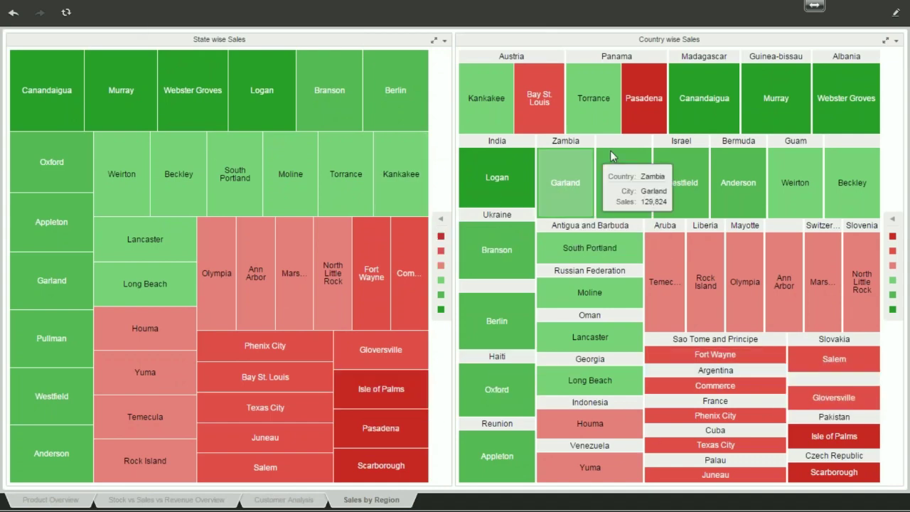
pyautogui.press('Escape')
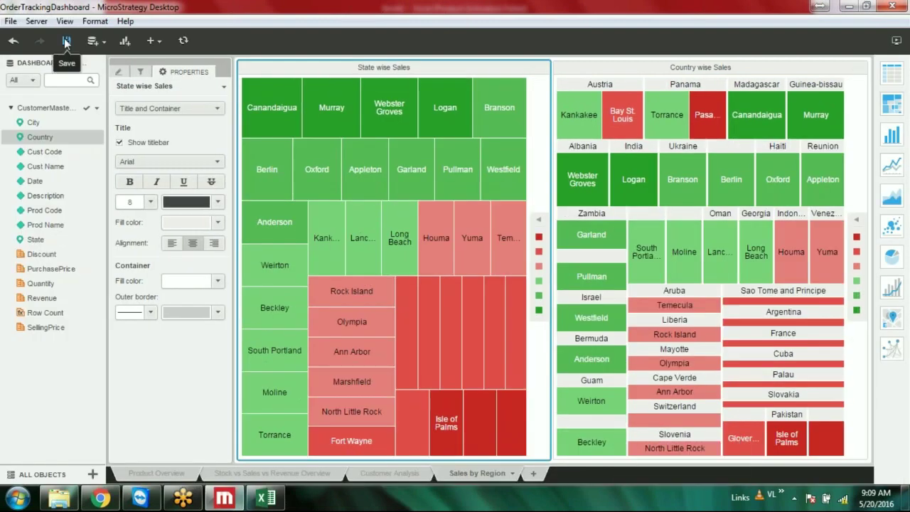
# Step: Save the OrderTrackingDashboard
pyautogui.click(66, 41)
pyautogui.click(66, 42)
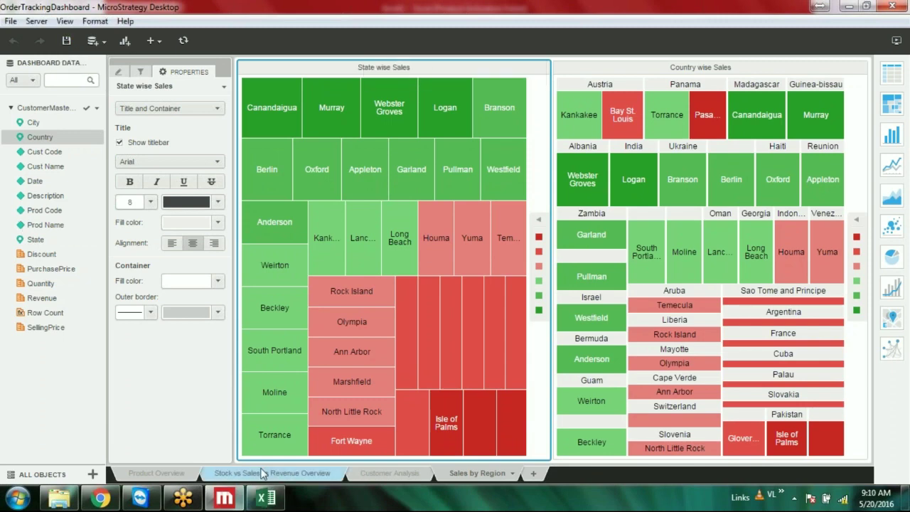
# Step: Review the charts on the dashboard's sheets in turn, finishing on the Product Overview sheet
pyautogui.click(409, 474)
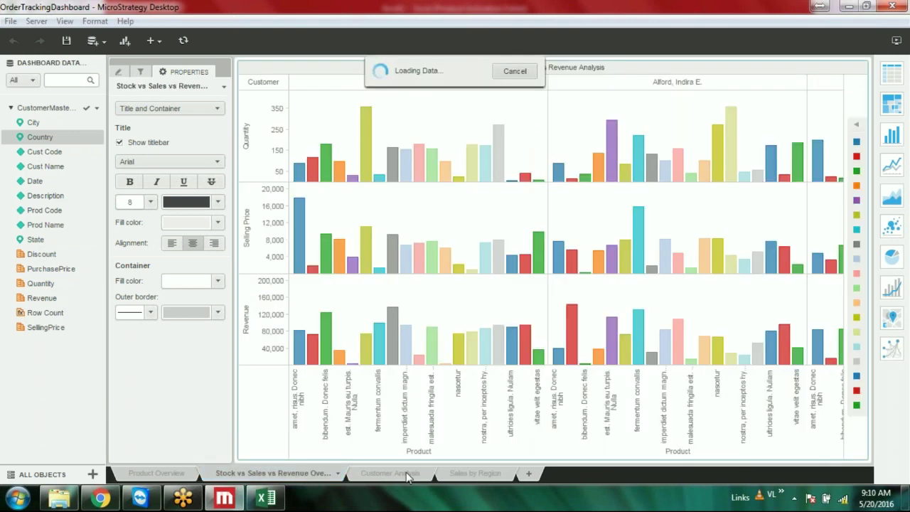
pyautogui.click(469, 474)
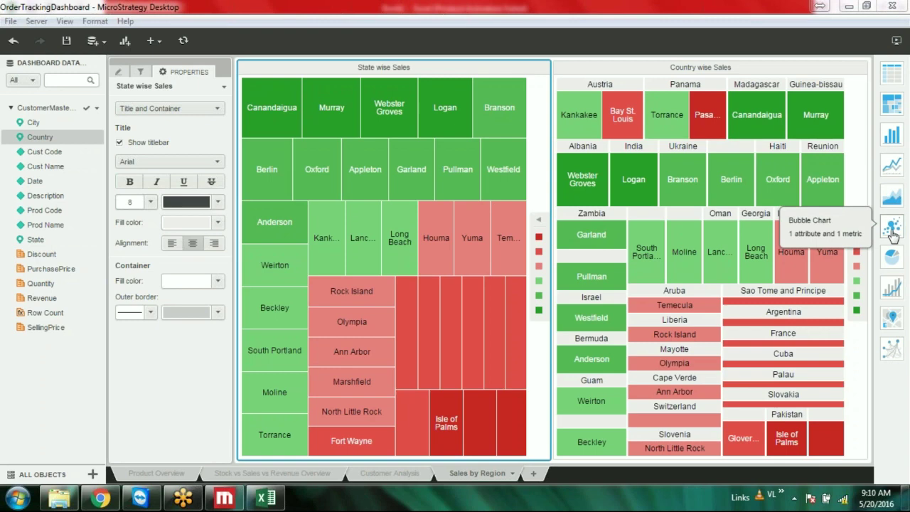
pyautogui.click(157, 472)
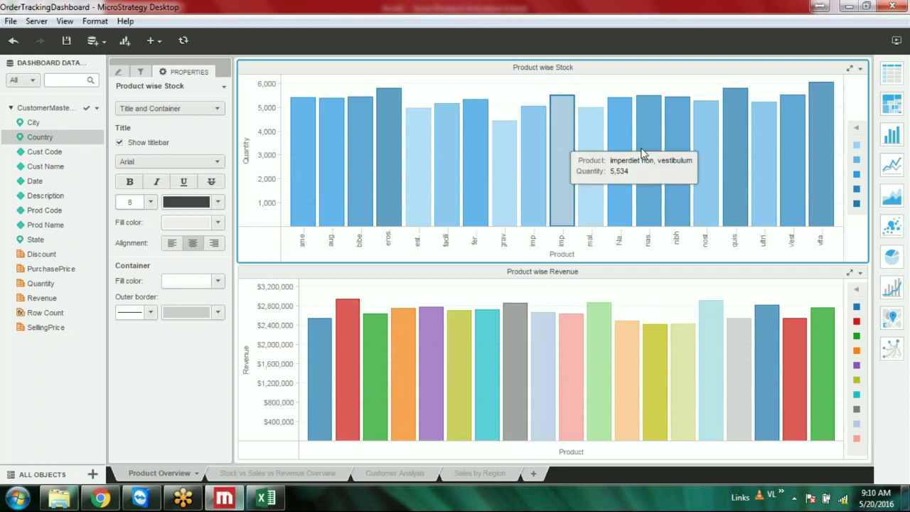
pyautogui.click(279, 476)
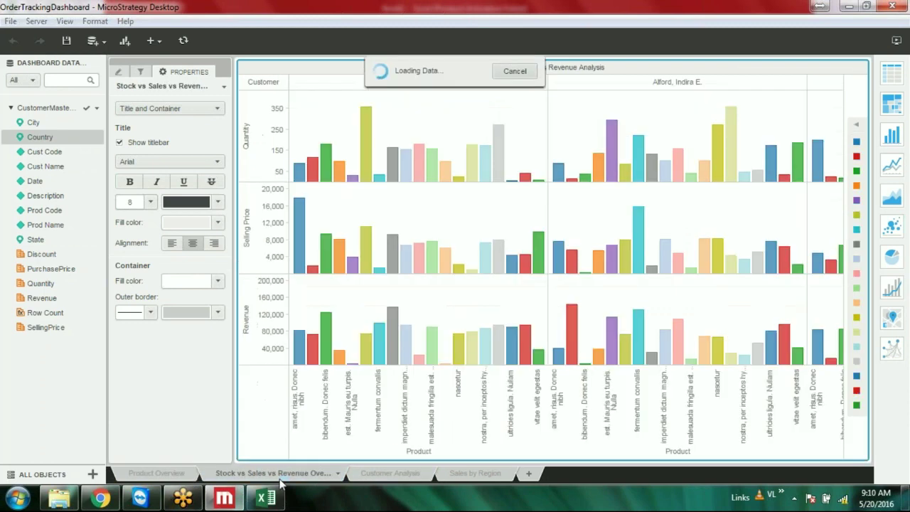
pyautogui.click(169, 469)
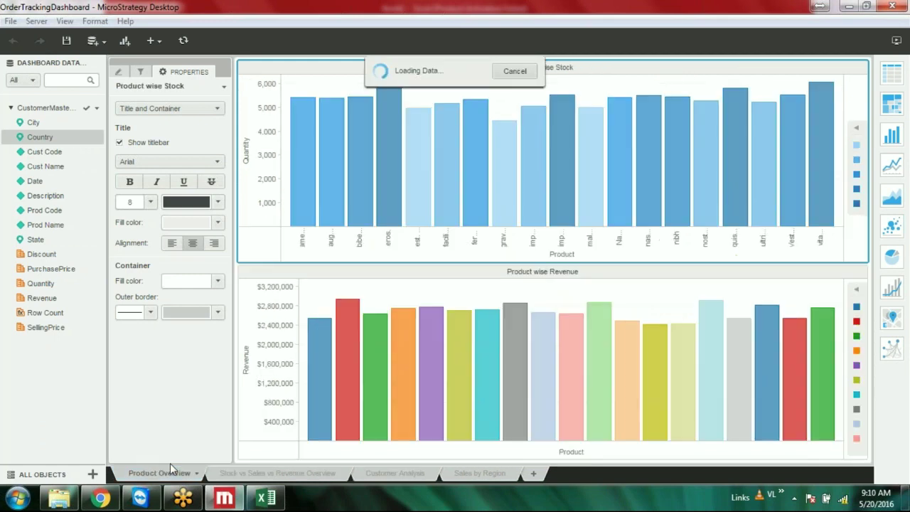
pyautogui.click(315, 477)
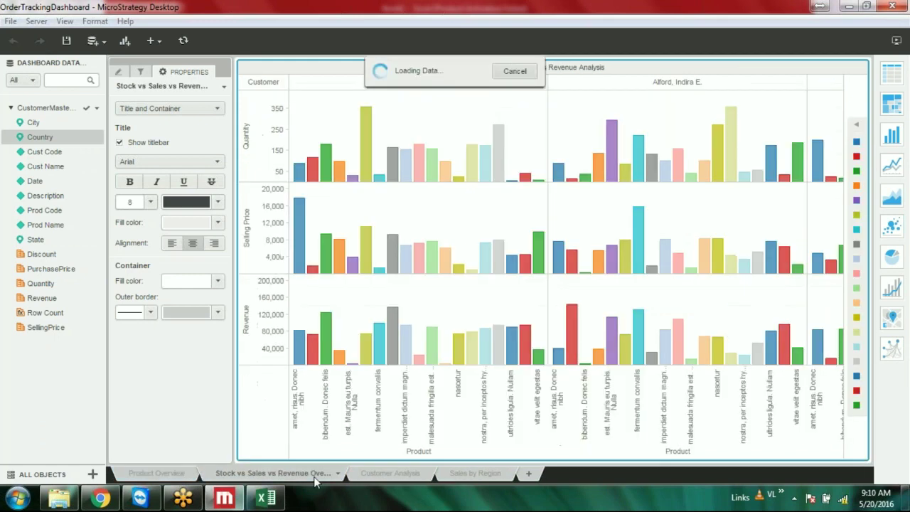
pyautogui.click(169, 479)
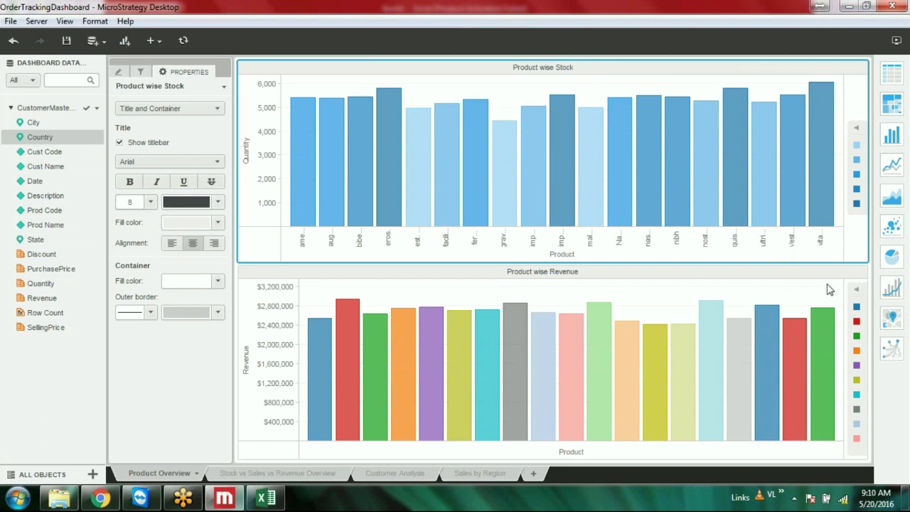
pyautogui.moveTo(718, 348)
# Step: Open the CustomerMaster dataset for editing, examine its source tables and data preview, and close it without updating the dataset
pyautogui.click(95, 63)
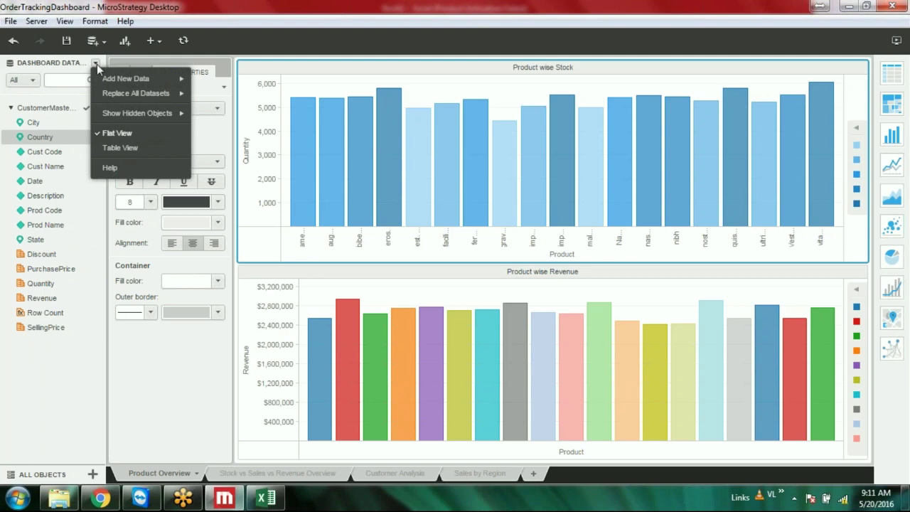
pyautogui.click(79, 373)
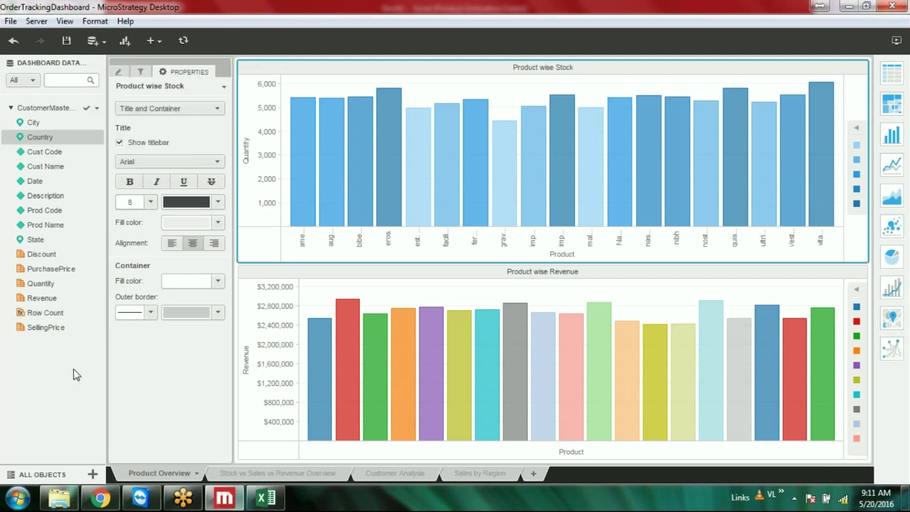
pyautogui.click(96, 63)
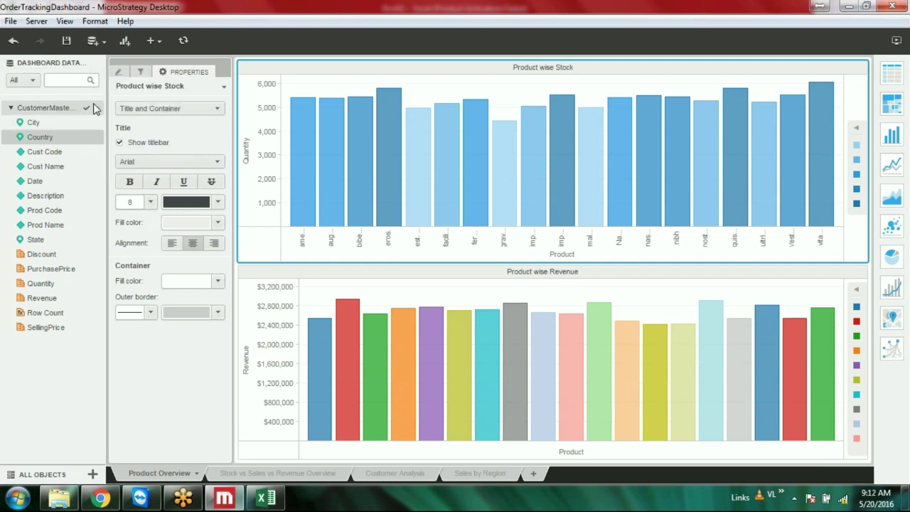
pyautogui.click(100, 107)
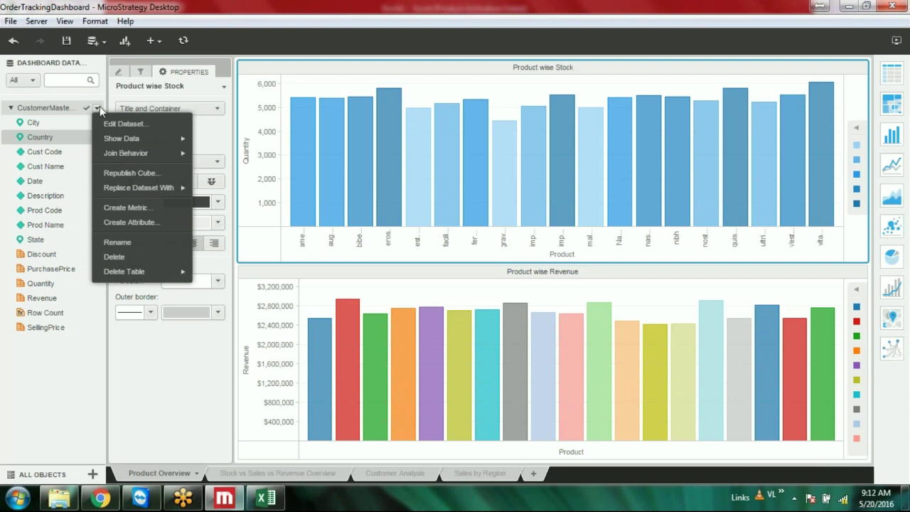
pyautogui.click(133, 122)
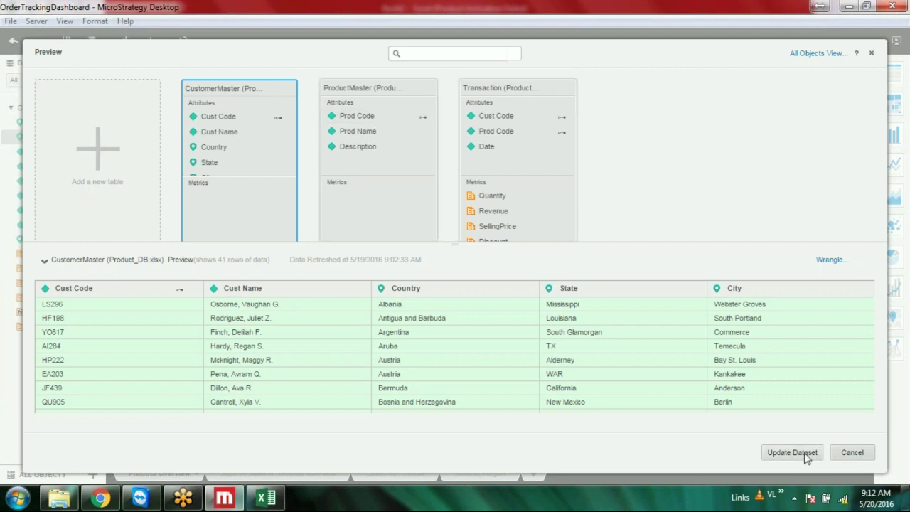
pyautogui.click(850, 459)
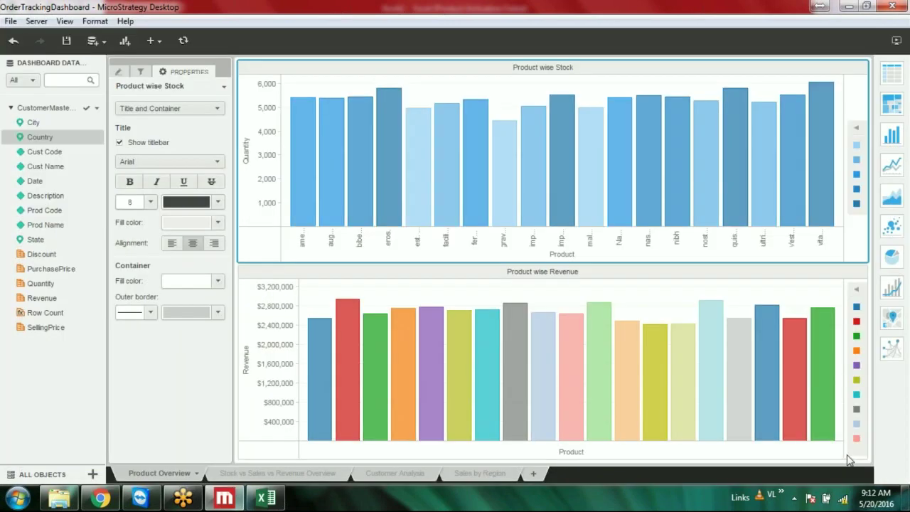